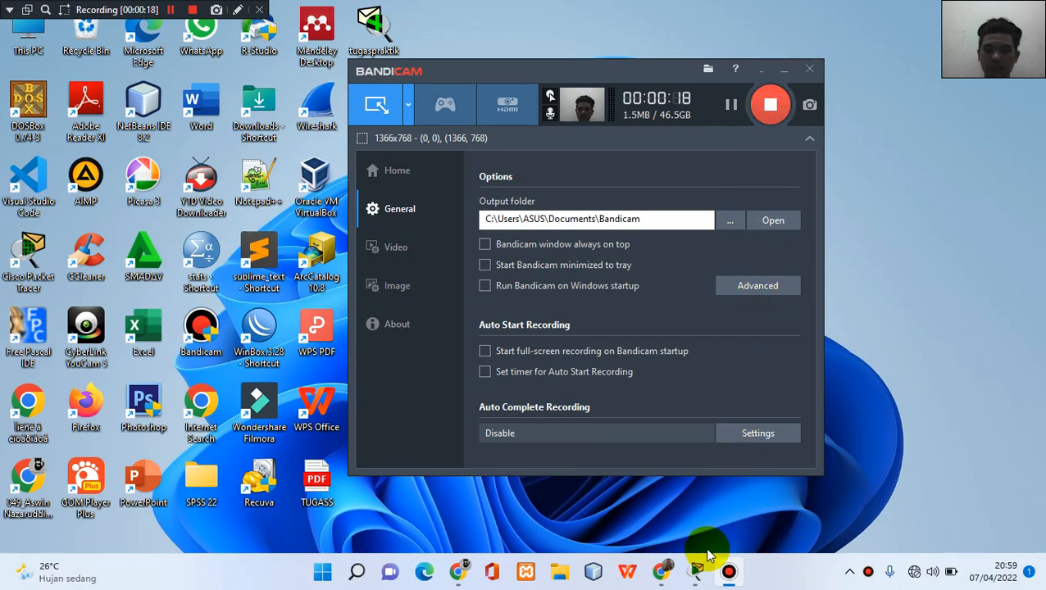
- Switch to Cisco Packet Tracer with the quiz.pkt topology and close the separate Router10 window
mouse_move(696, 574)
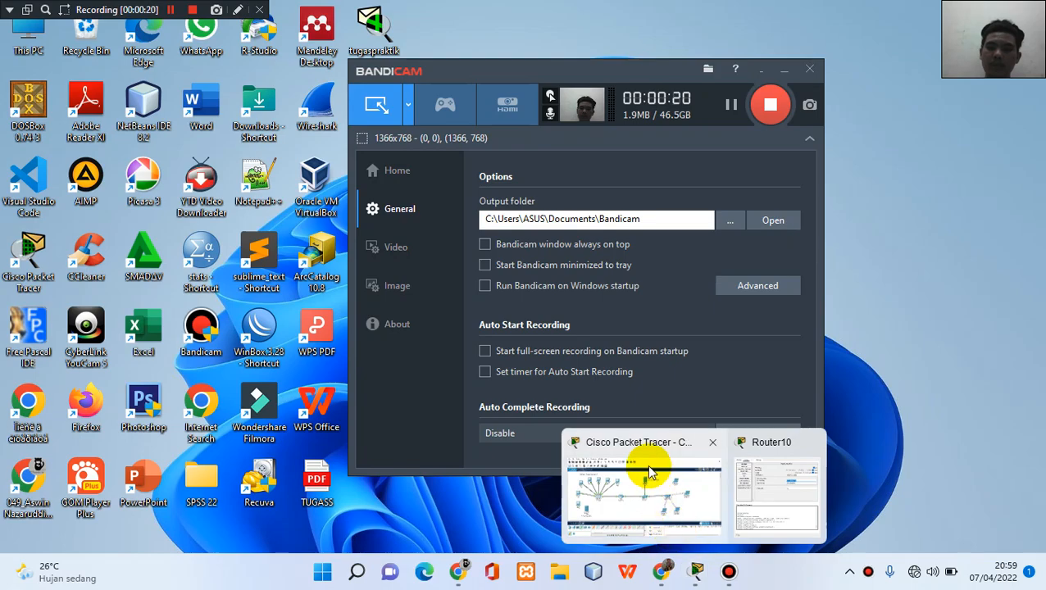
click(648, 474)
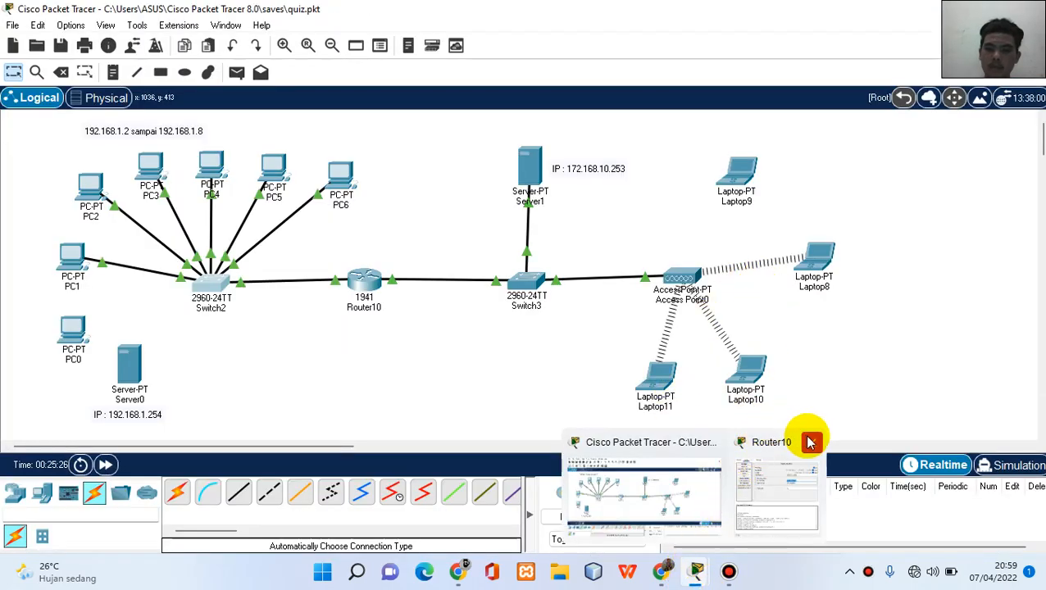
click(810, 439)
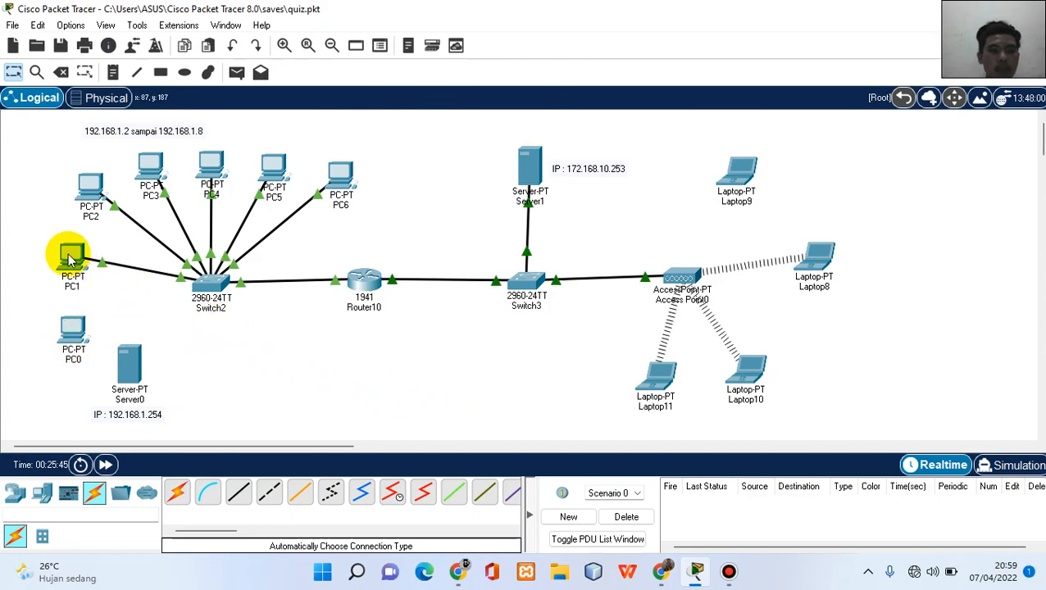
- Connect PC0's FastEthernet0 port to Switch2's FastEthernet0/1 port with a copper straight-through cable
click(236, 495)
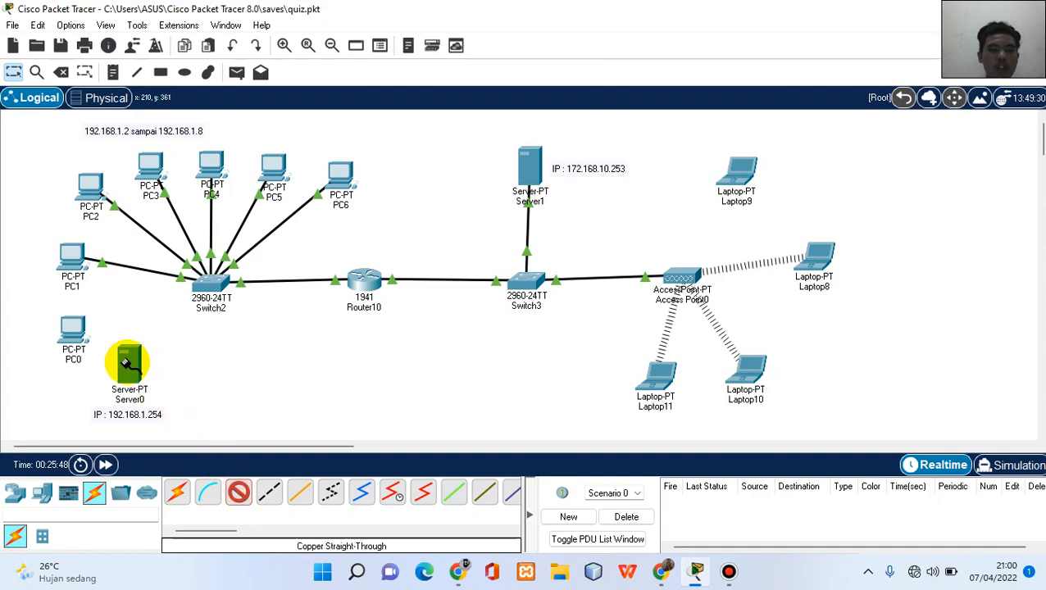
click(76, 335)
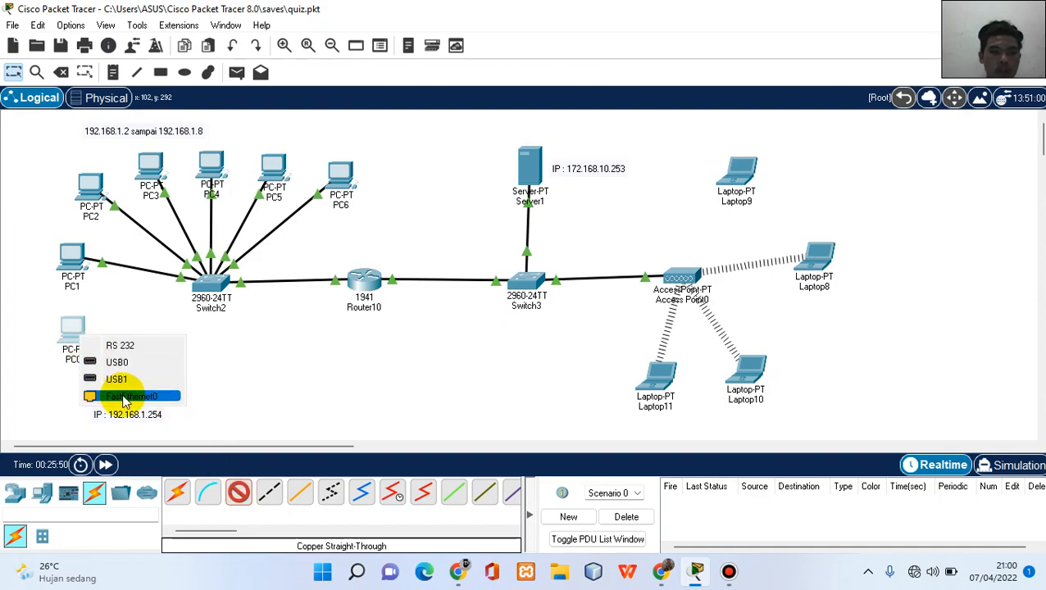
click(158, 399)
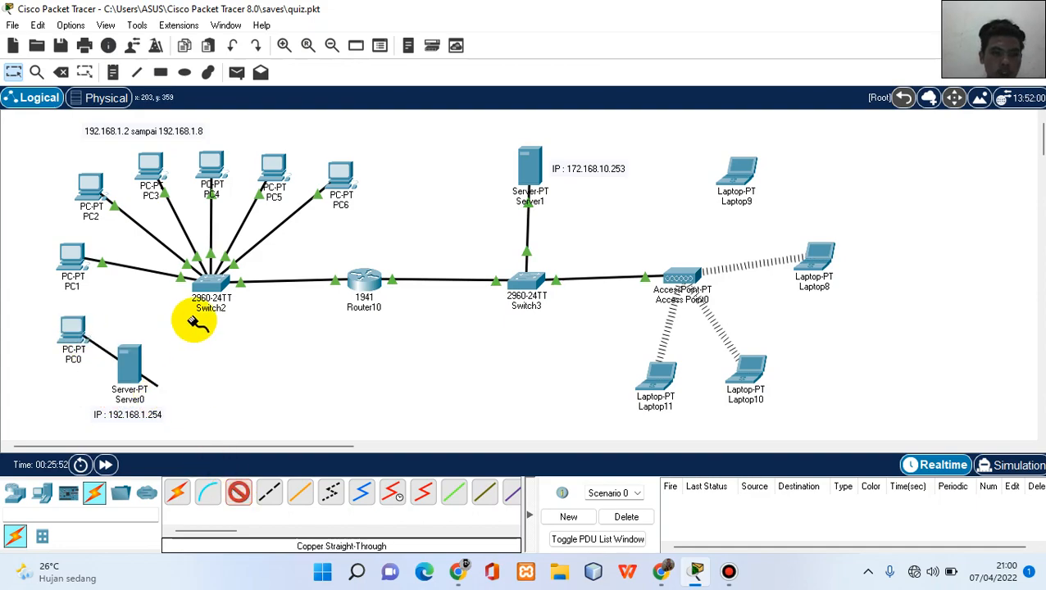
click(219, 283)
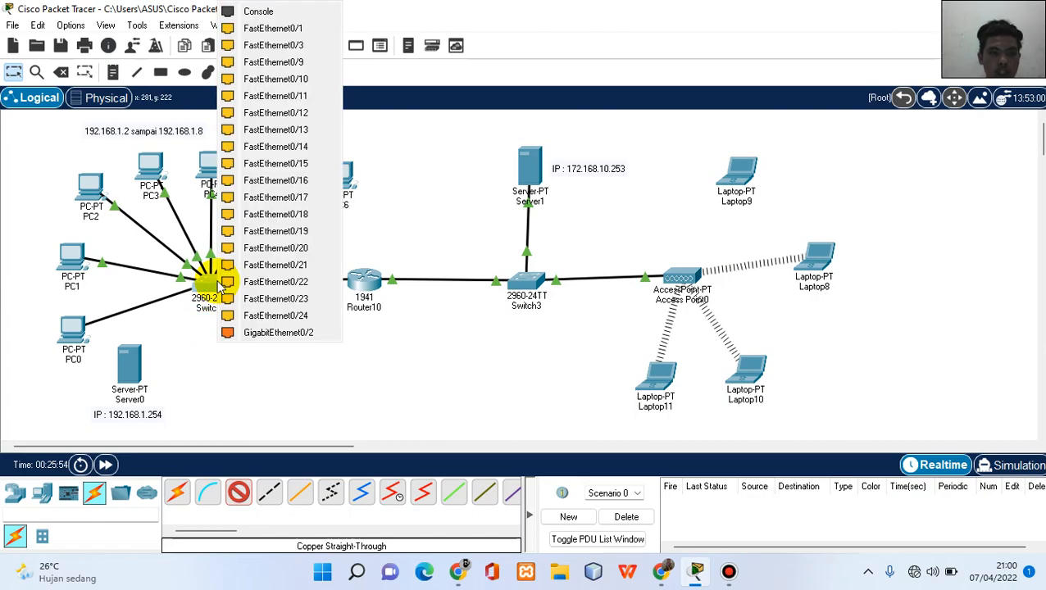
click(321, 36)
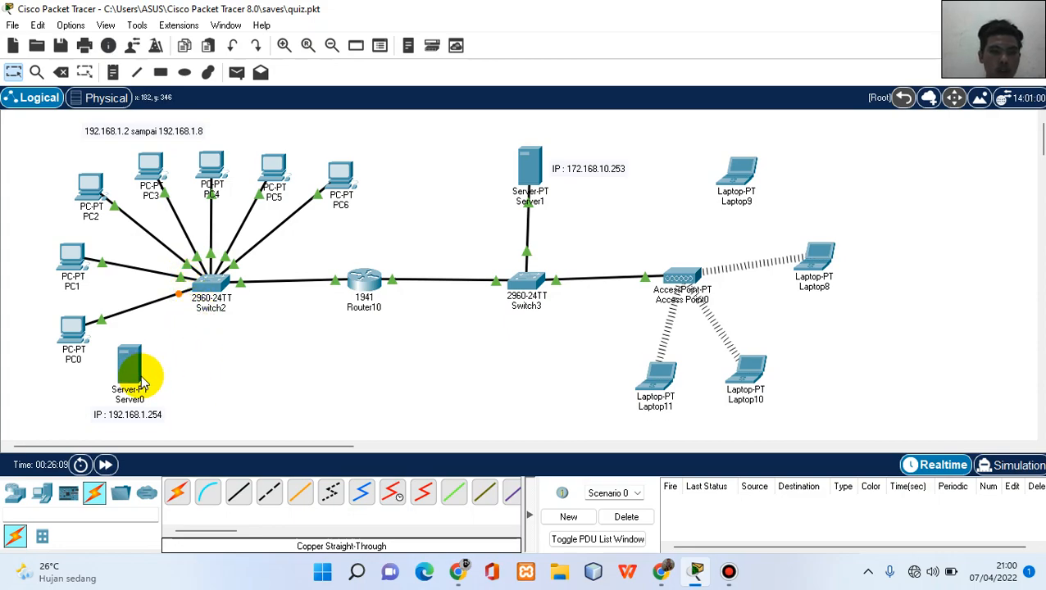
- Connect Server0's FastEthernet0 port to Switch2's FastEthernet0/3 port with a copper straight-through cable
click(235, 501)
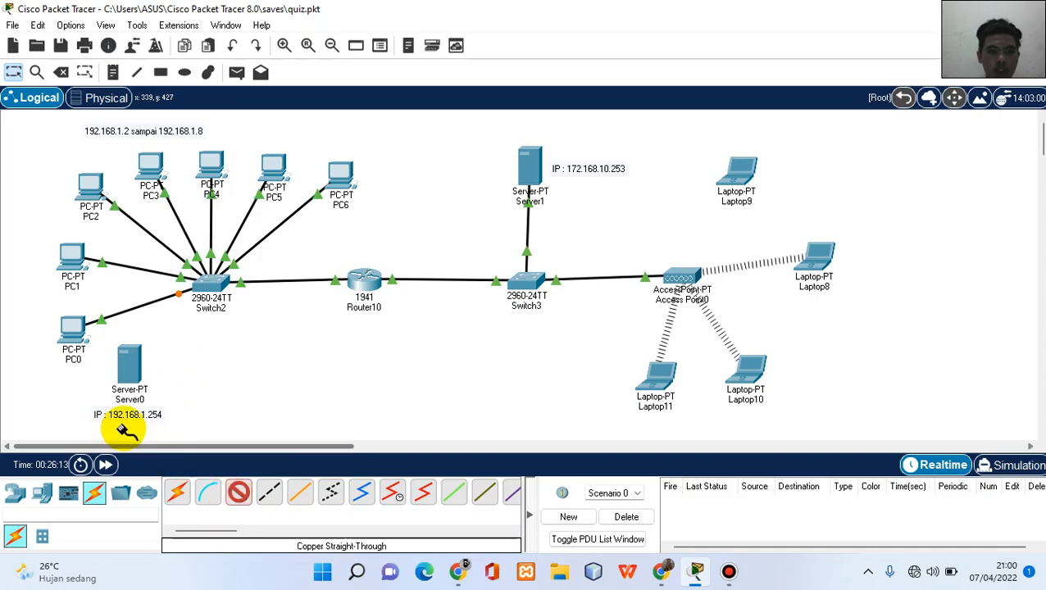
click(131, 361)
click(159, 370)
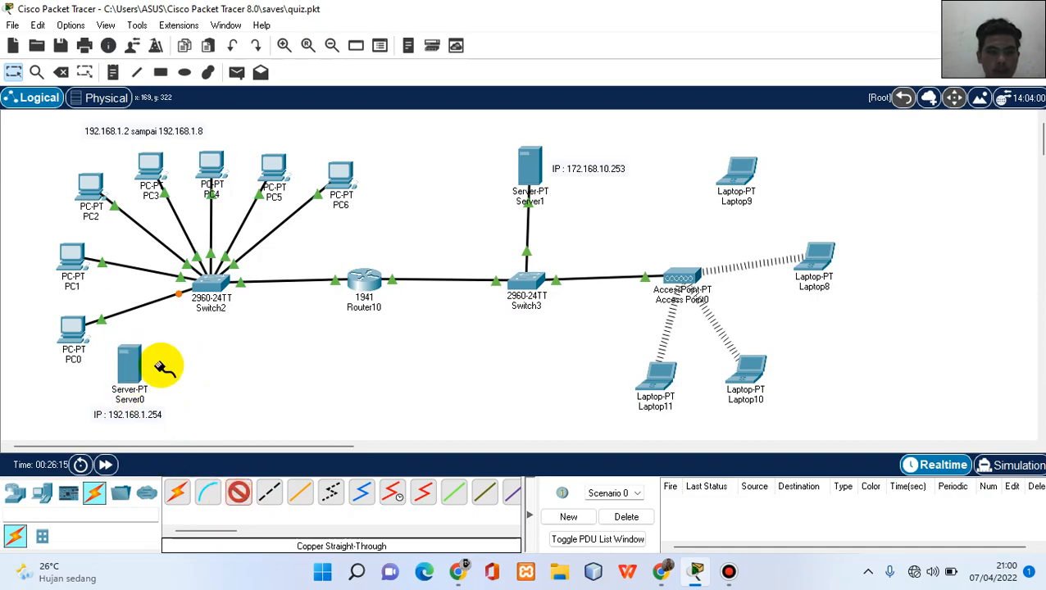
click(208, 279)
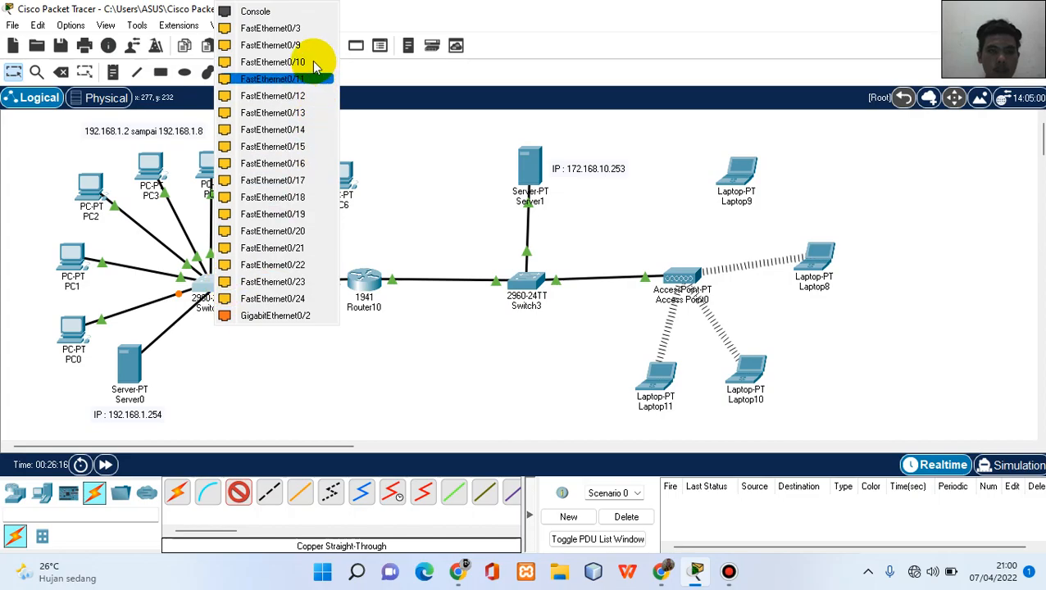
click(300, 37)
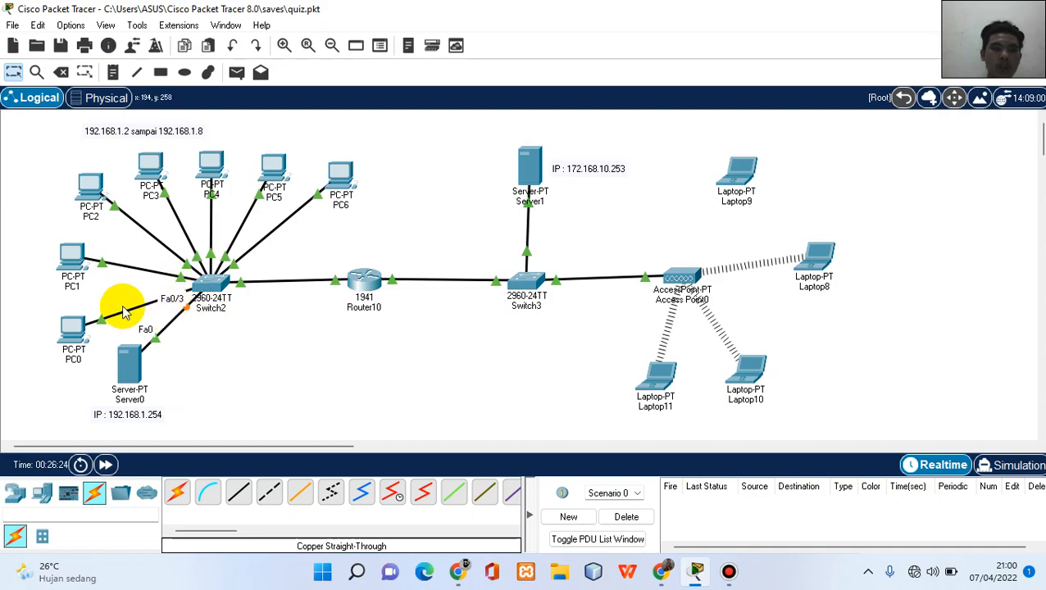
- Review the IPv4 address, subnet mask and default gateway in PC0's IP configuration and close its window
click(70, 342)
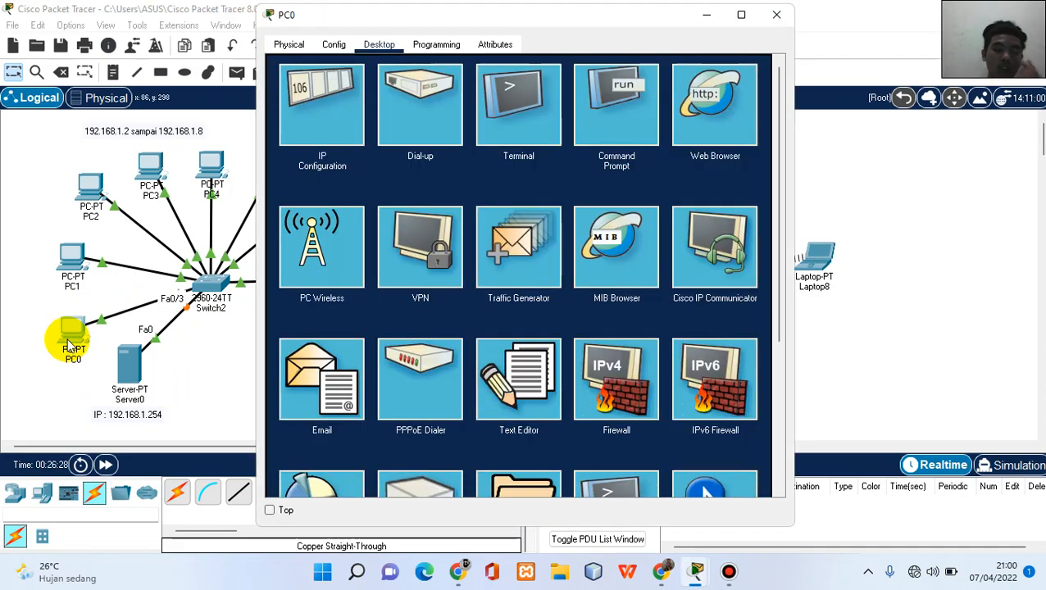
click(301, 90)
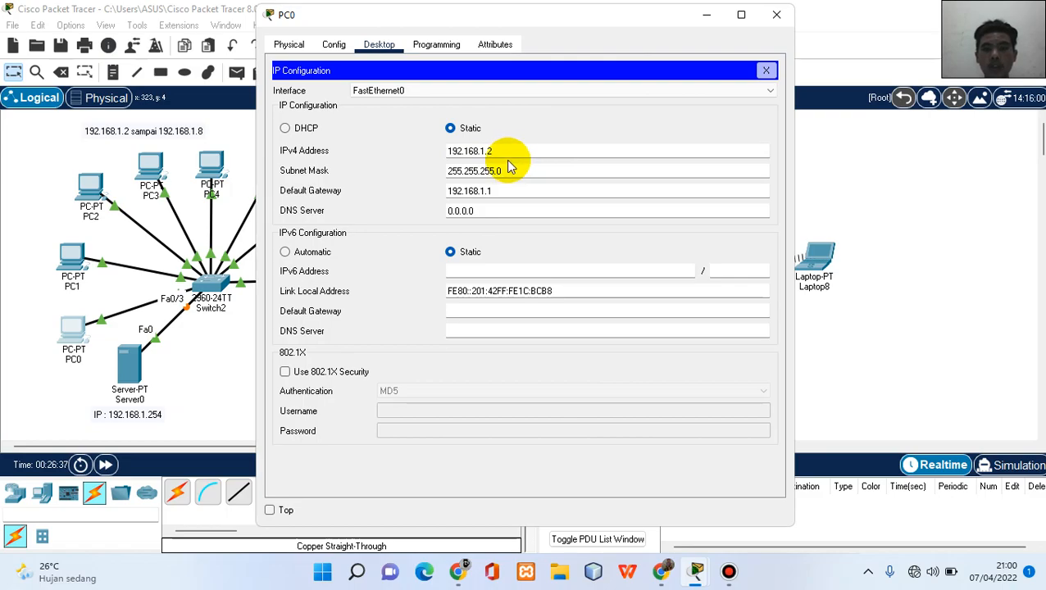
click(776, 13)
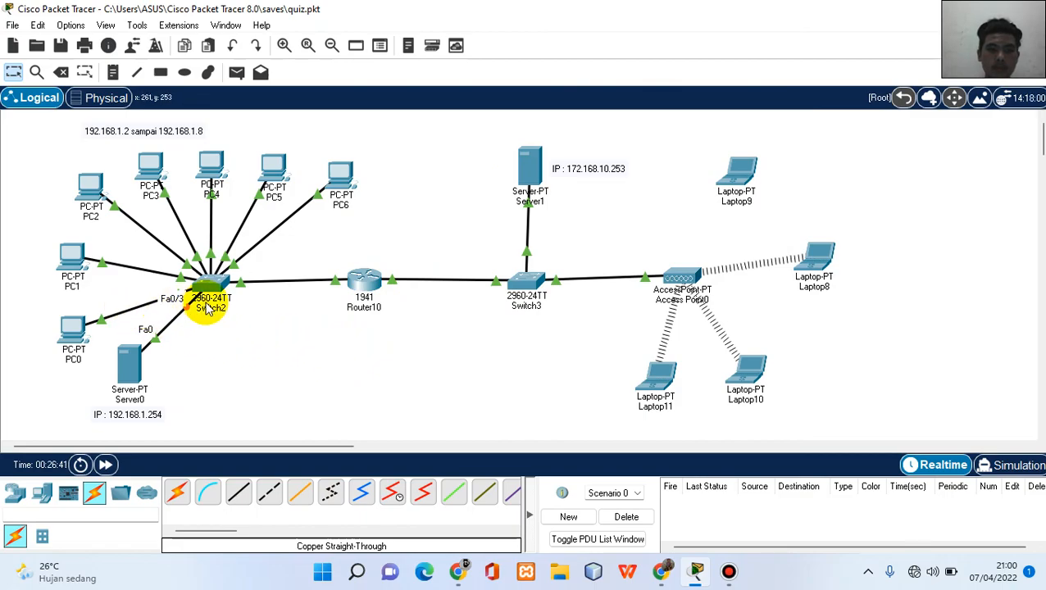
- Detach the server end of the cable between Server0 and Switch2 and reattach it to Server0
click(157, 338)
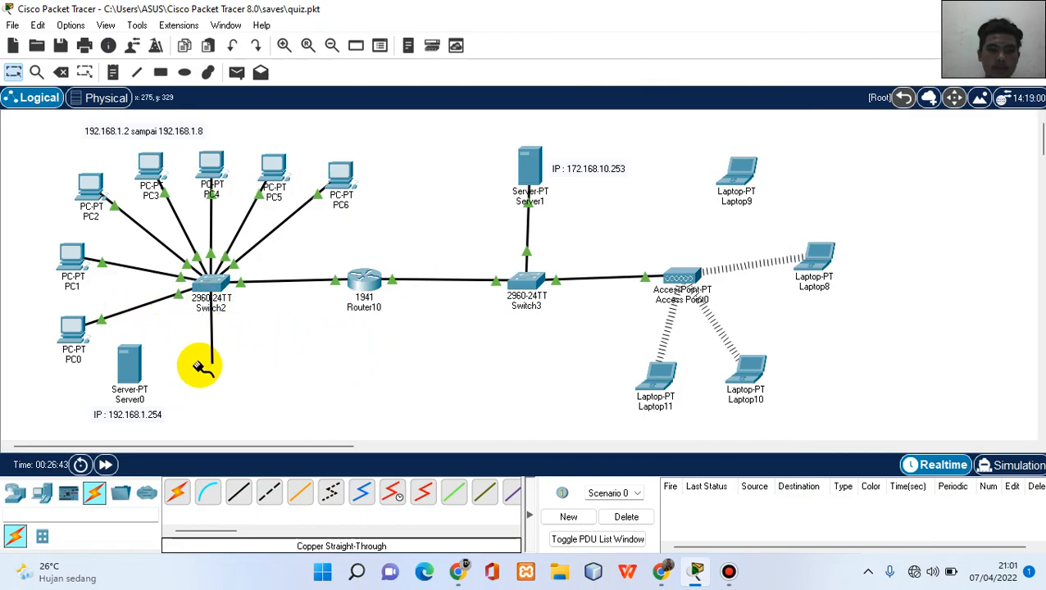
click(135, 370)
click(166, 376)
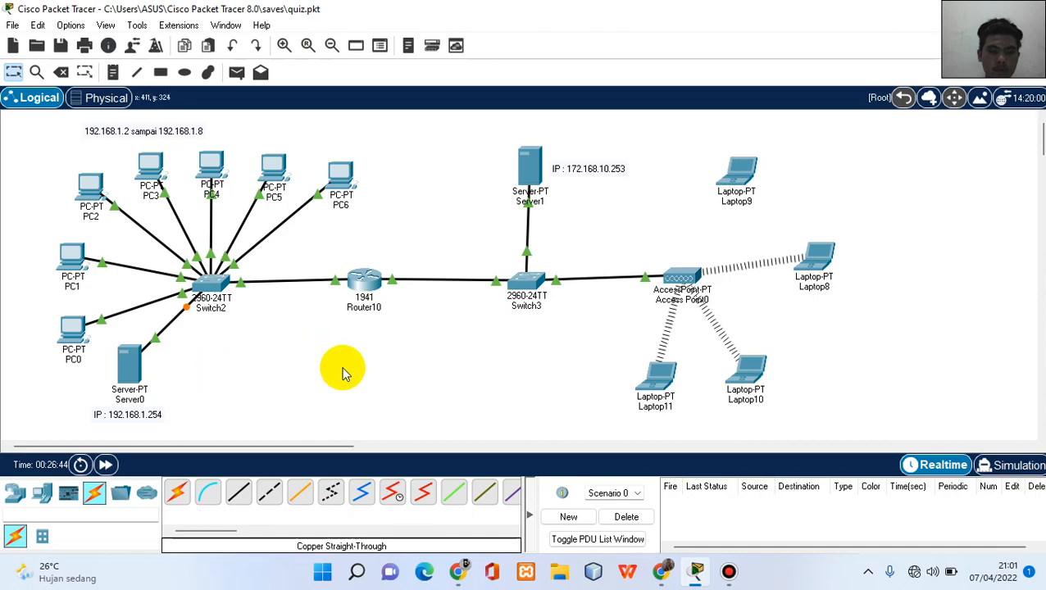
- Review the static IPv4 address and subnet mask in Server0's IP configuration and close its window
click(129, 363)
click(288, 141)
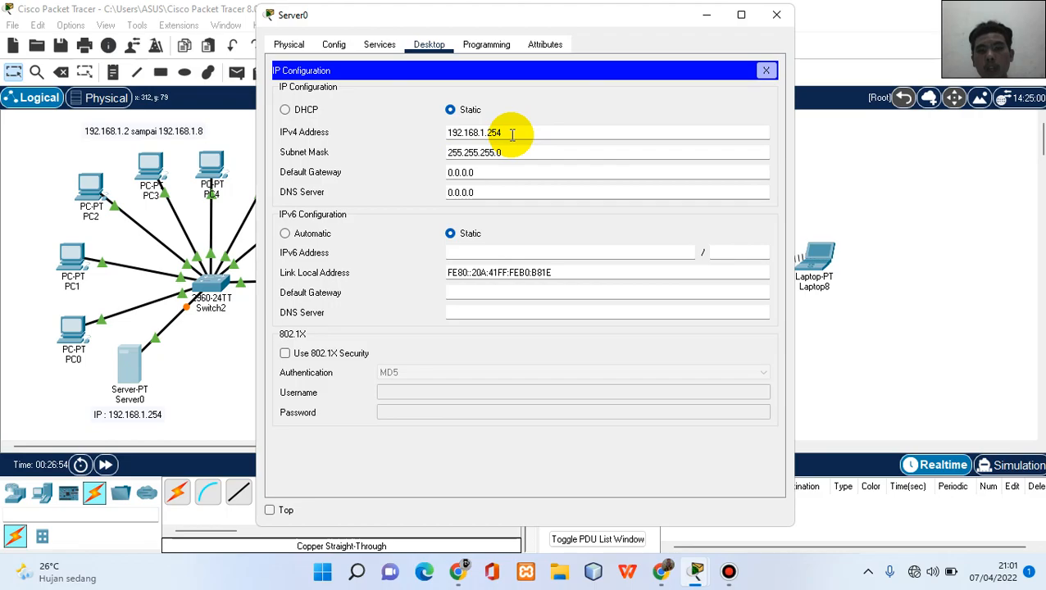
click(775, 15)
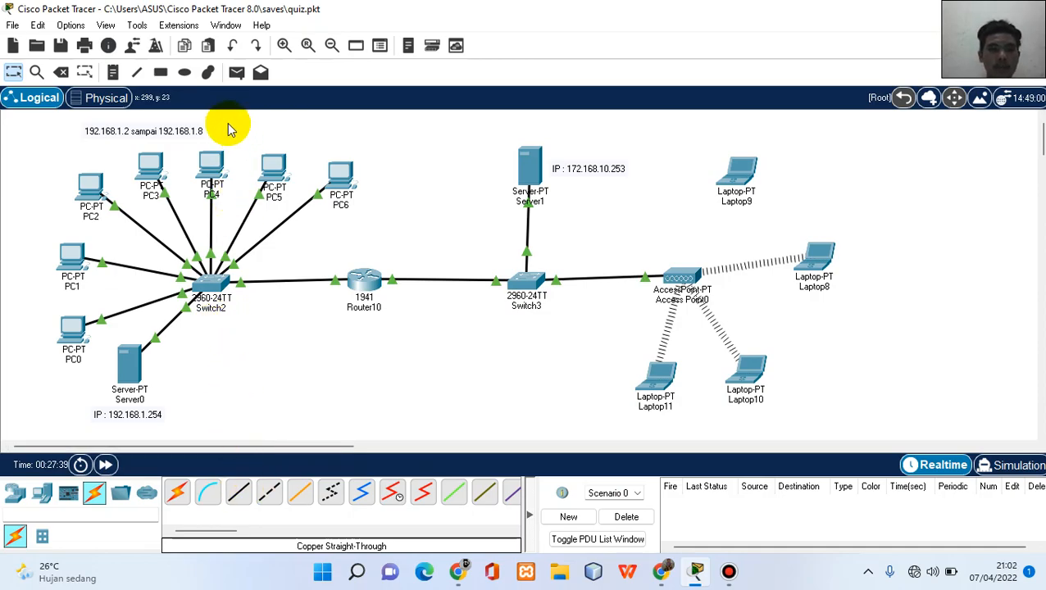
- Replace the Switch2–Router10 link with a copper straight-through cable from Switch2's GigabitEthernet0/1 to Router10's GigabitEthernet0/0
click(59, 72)
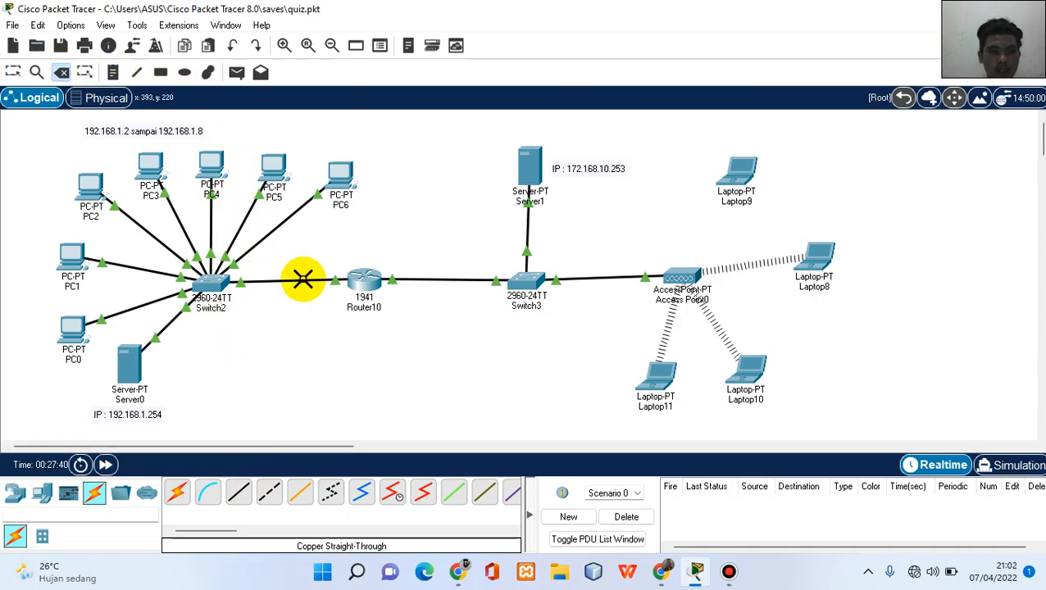
click(13, 72)
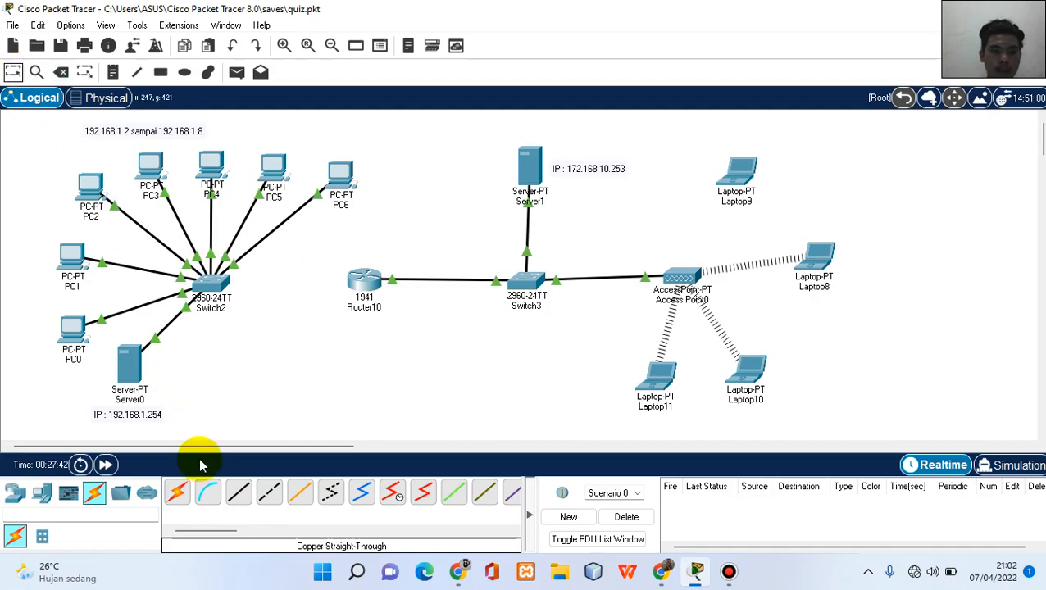
click(232, 493)
click(215, 285)
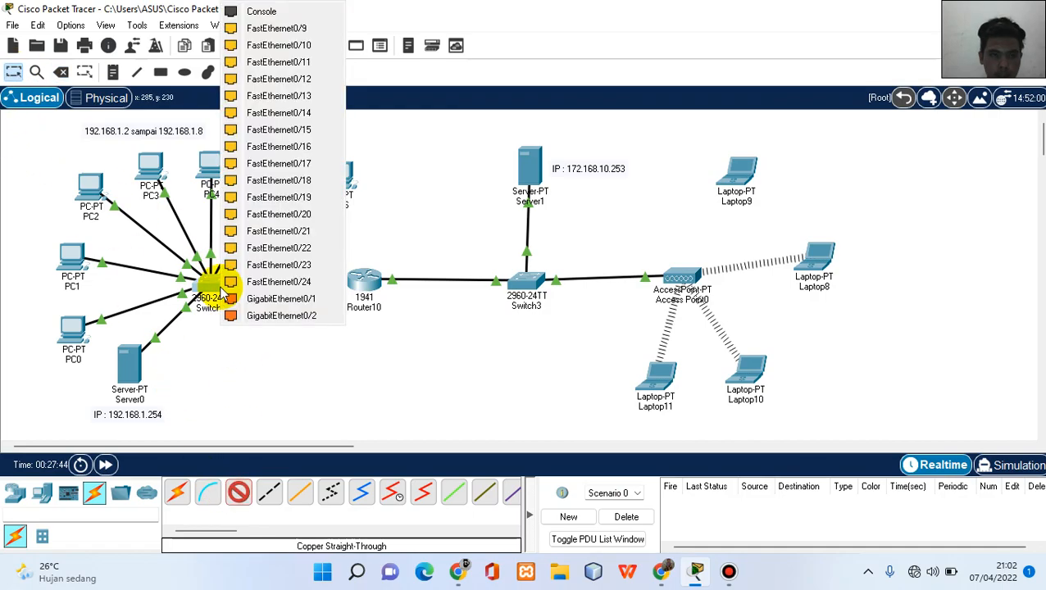
click(315, 300)
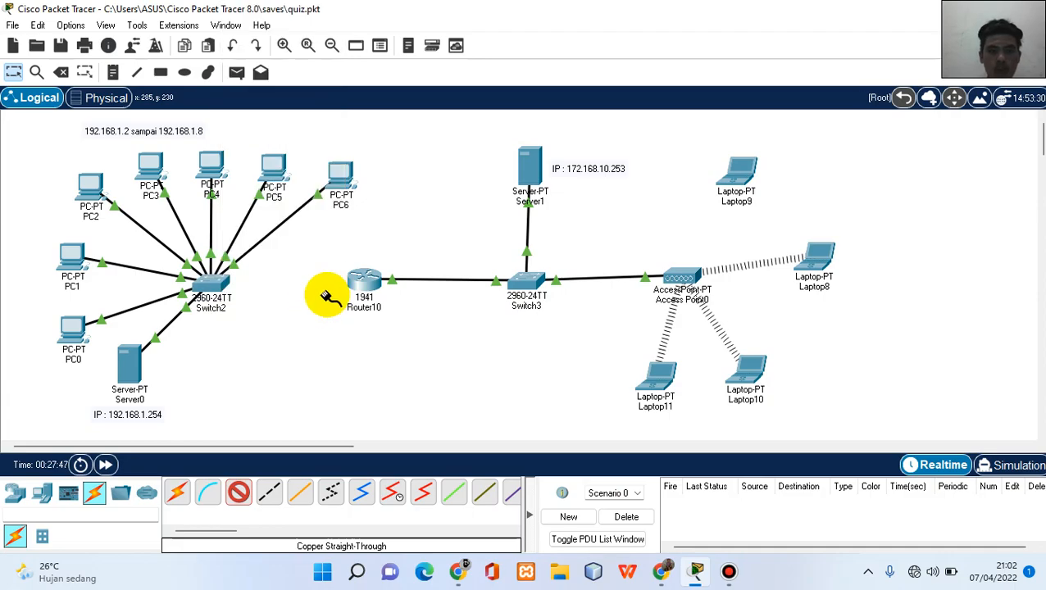
click(364, 280)
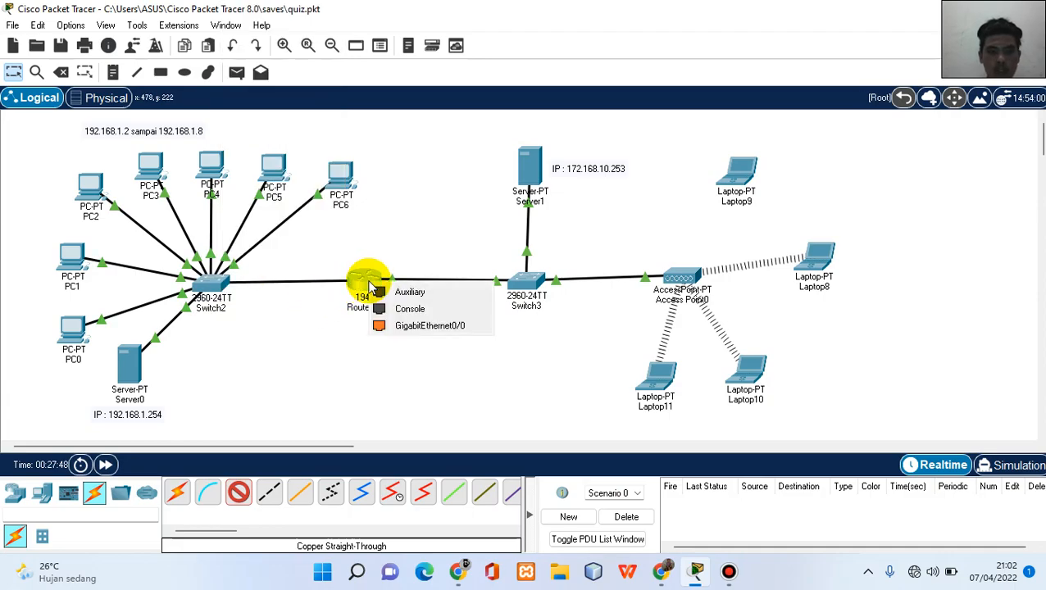
click(415, 326)
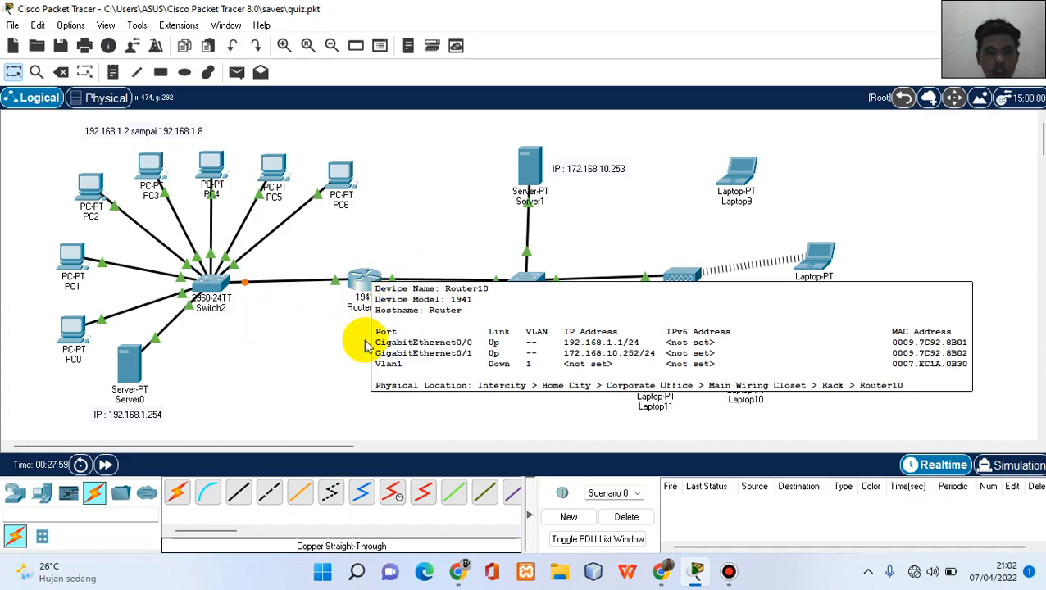
- Turn Router10's GigabitEthernet0/0 port off and back on, check its IPv4 address, and close the configuration window
click(365, 281)
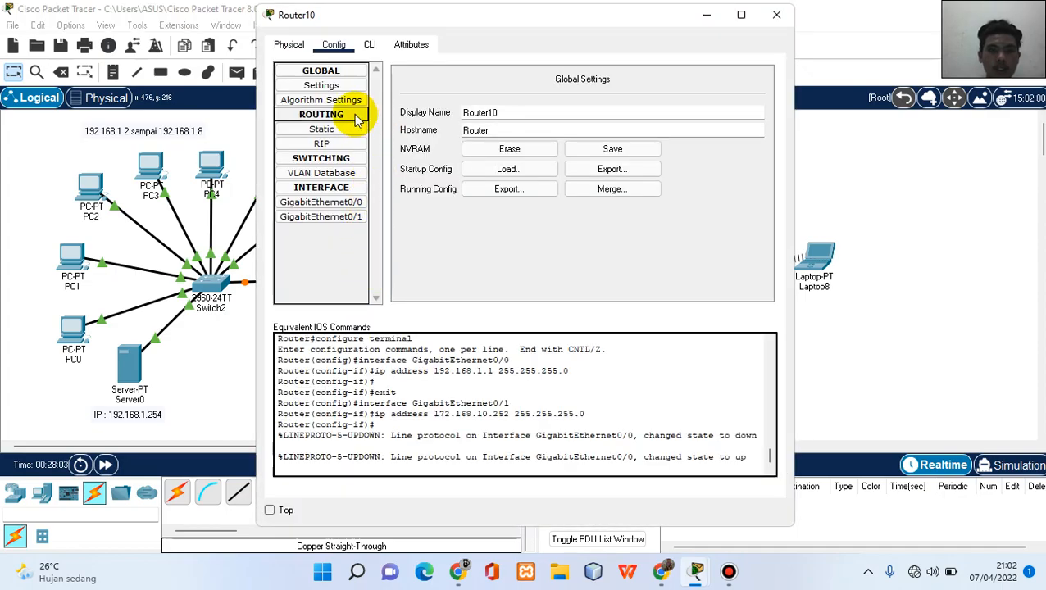
click(358, 204)
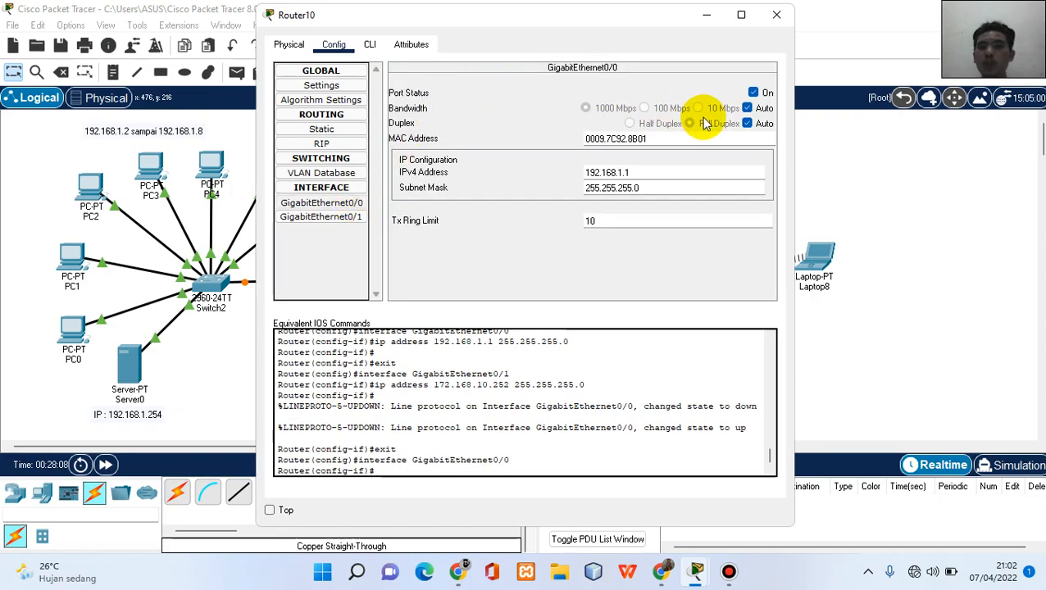
click(755, 93)
click(754, 93)
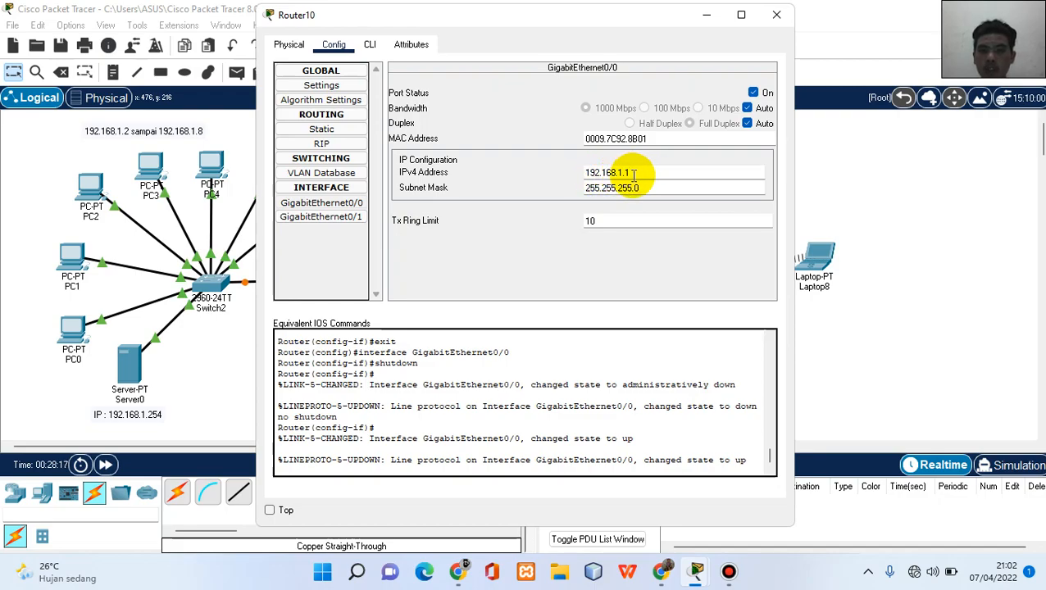
double_click(584, 173)
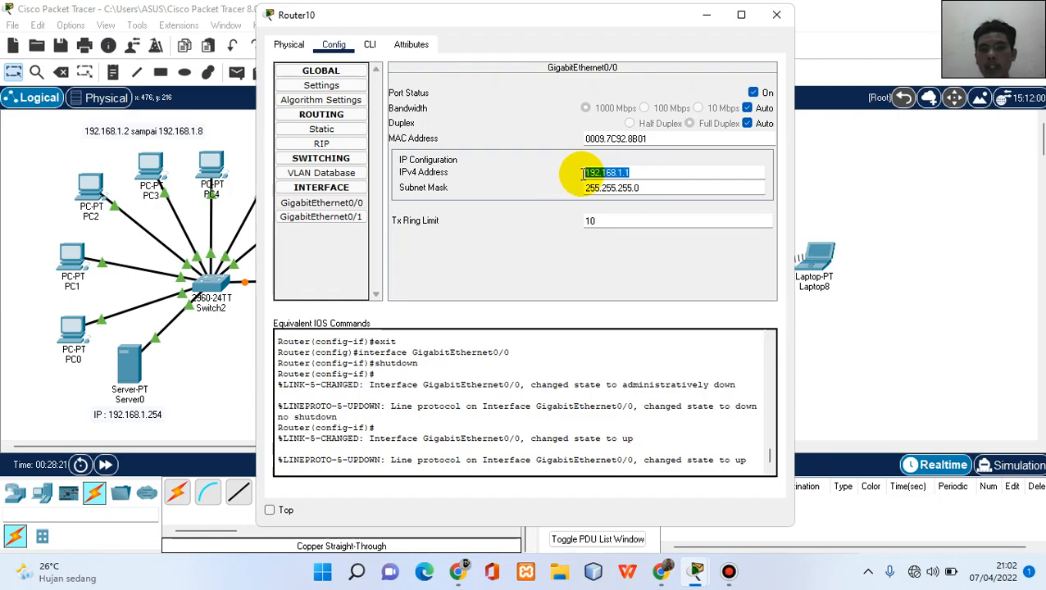
click(777, 14)
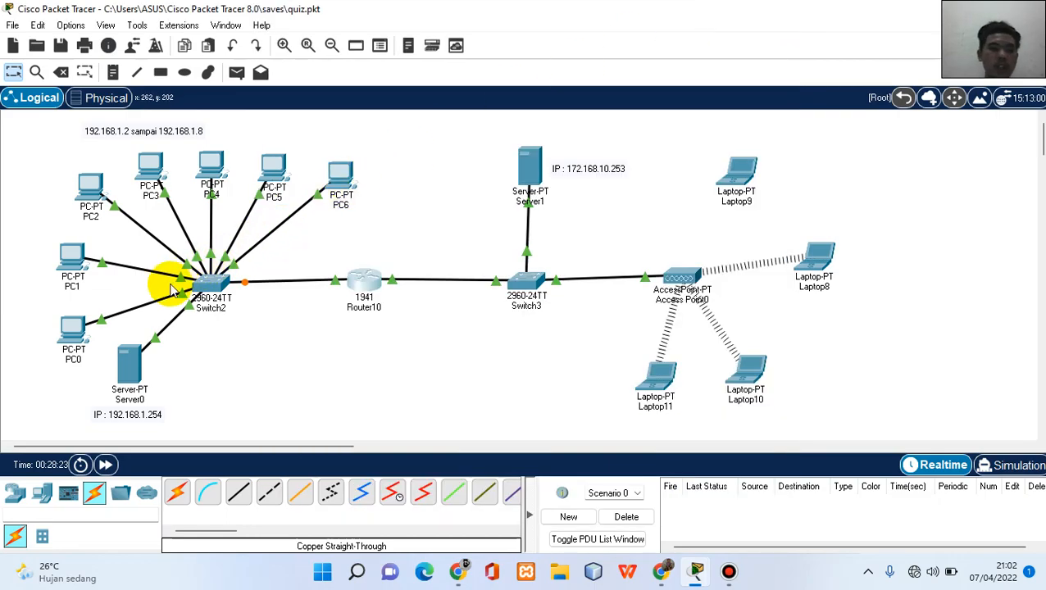
- Check the default gateway in PC0's IP configuration against Router10's interface address and close the window
click(72, 334)
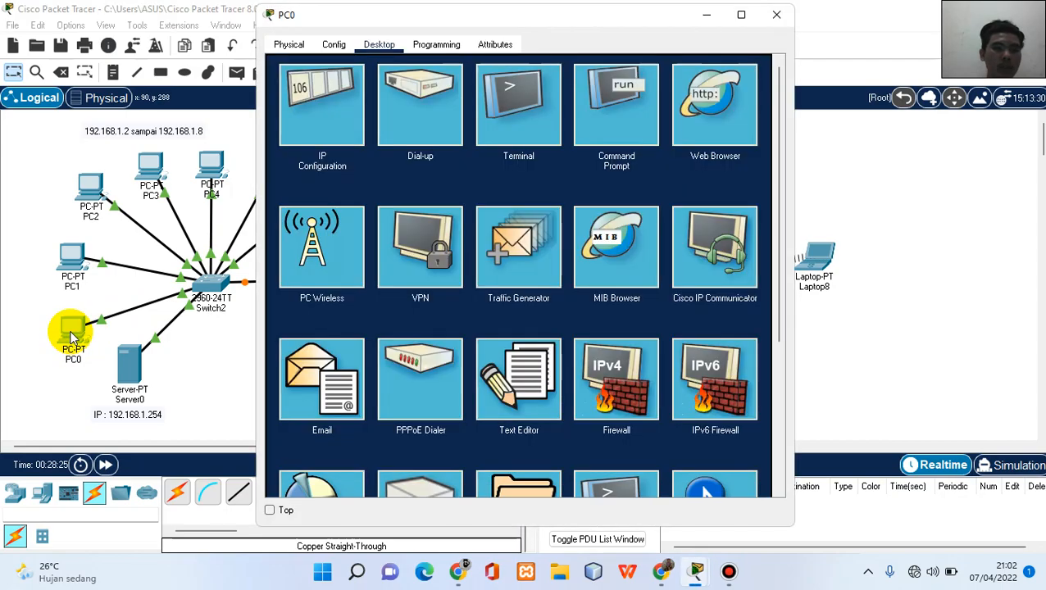
click(308, 123)
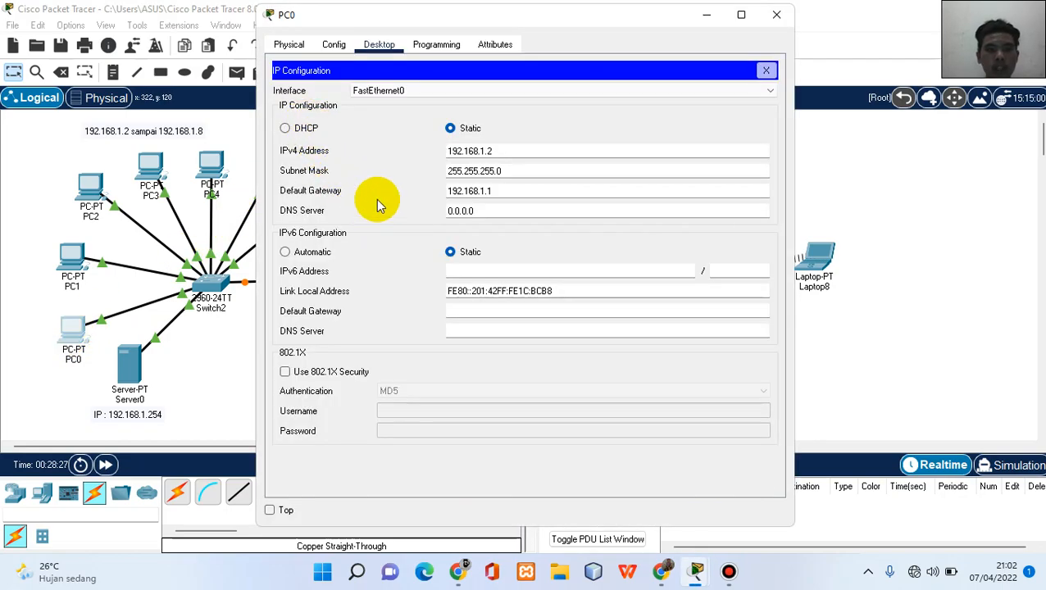
mouse_move(507, 187)
mouse_down()
mouse_move(441, 201)
mouse_move(523, 189)
mouse_up()
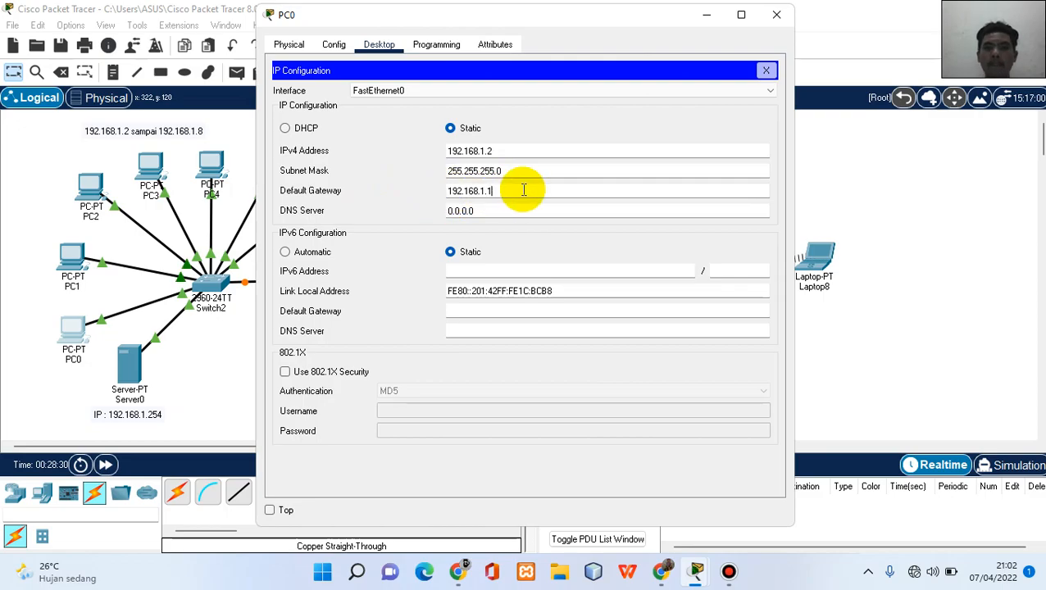
click(764, 20)
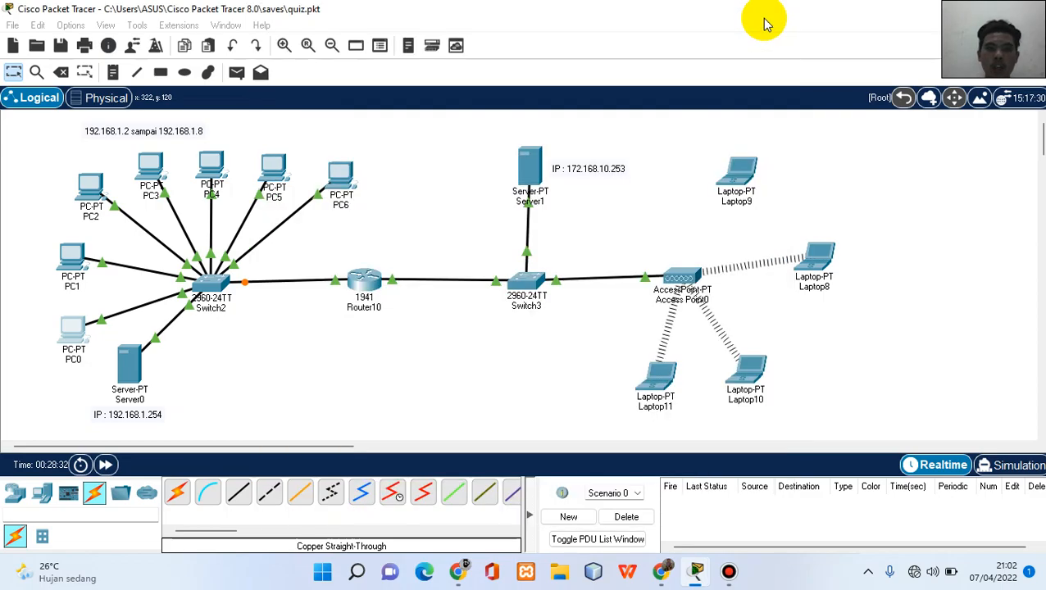
- Check the IPv4 address and subnet mask of Router10's GigabitEthernet0/1 interface and close the configuration window
click(365, 280)
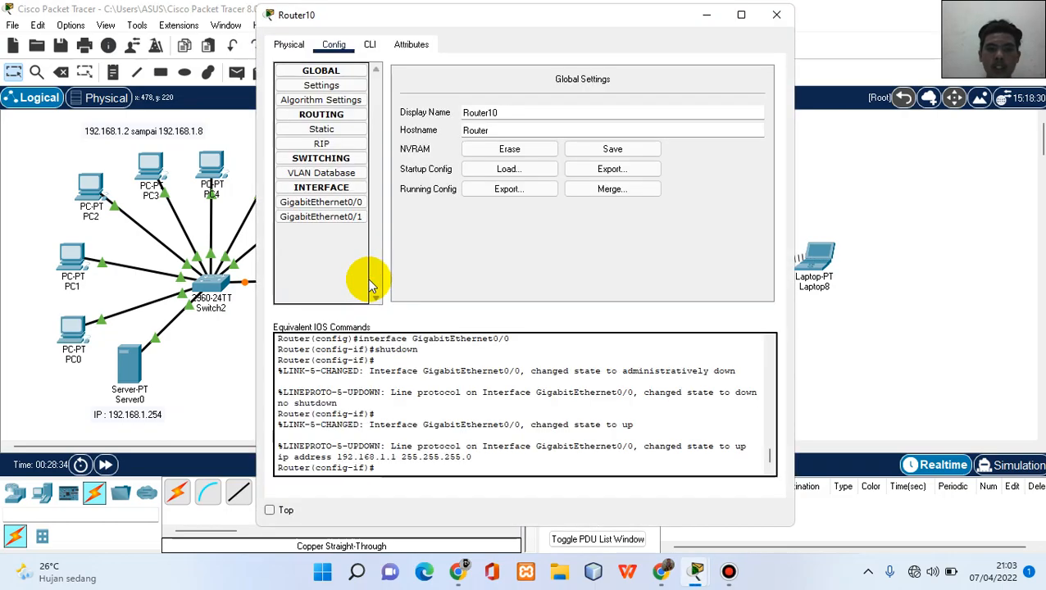
click(345, 227)
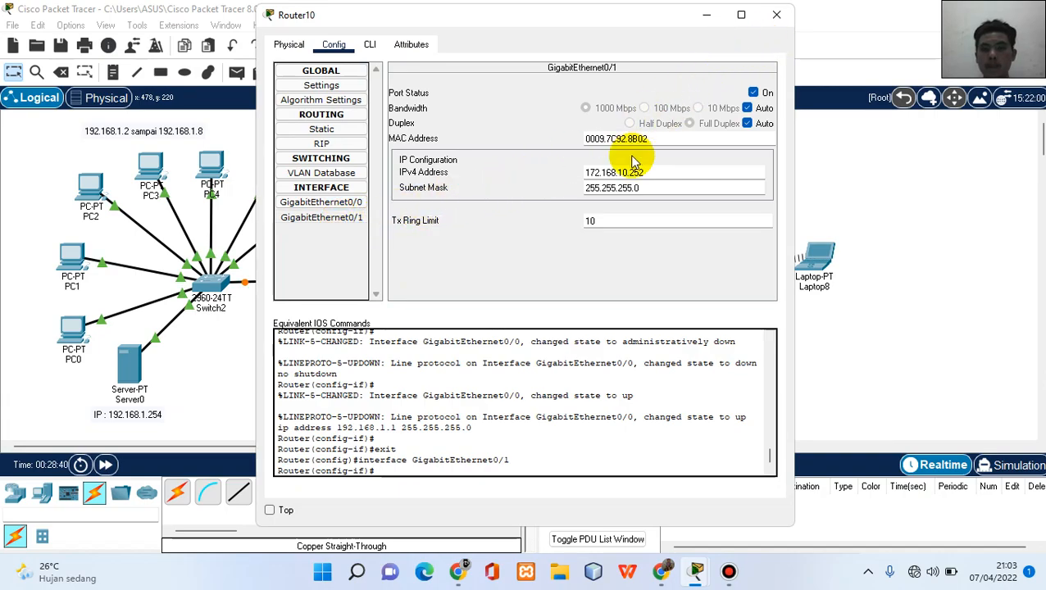
click(777, 15)
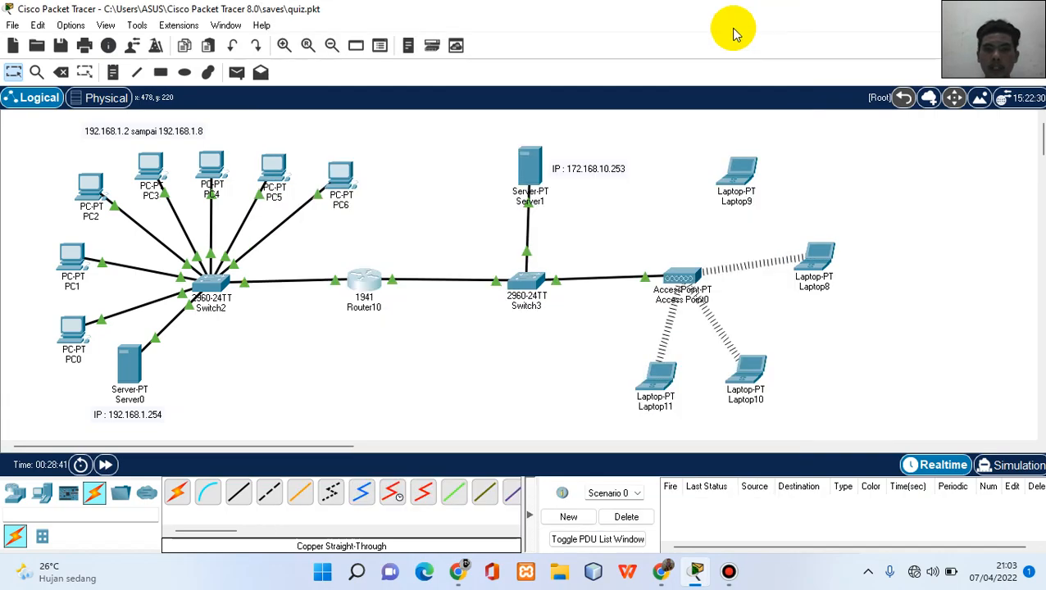
- Review the static IPv4 address, subnet mask and default gateway in Server1's IP configuration and close its window
click(538, 175)
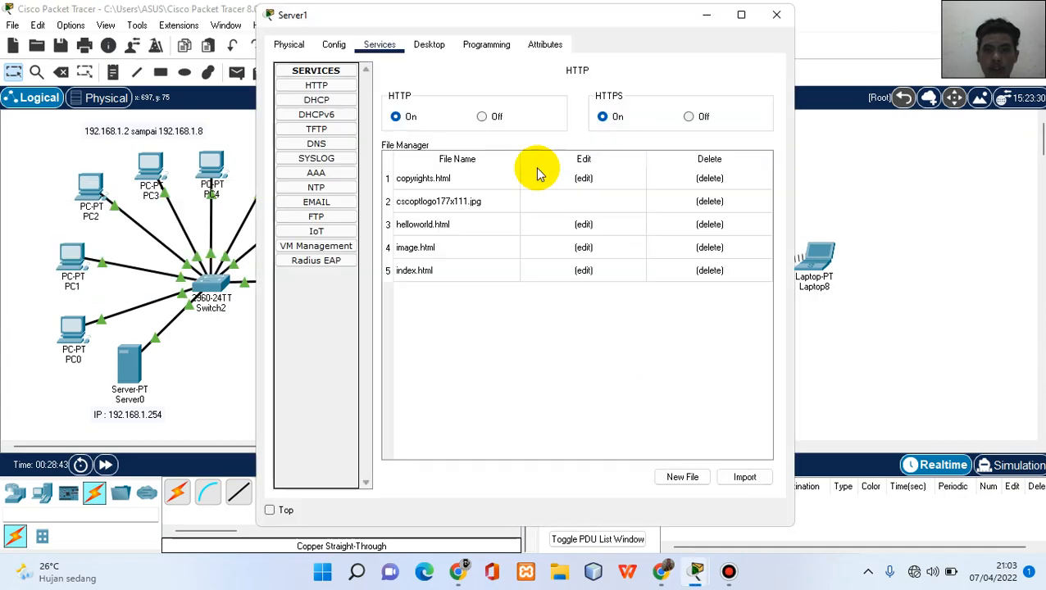
click(290, 45)
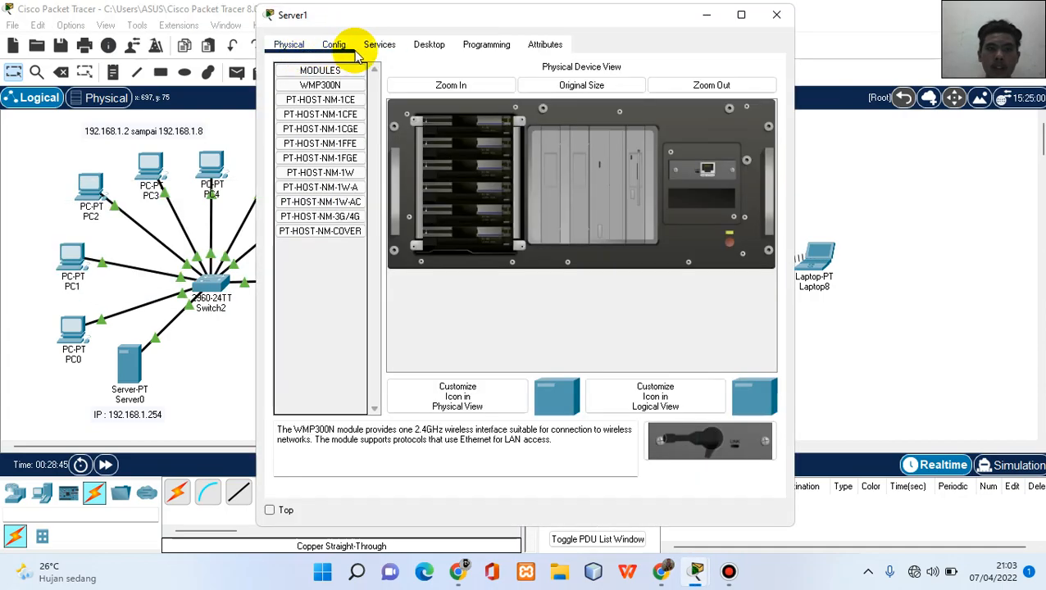
click(420, 45)
click(323, 94)
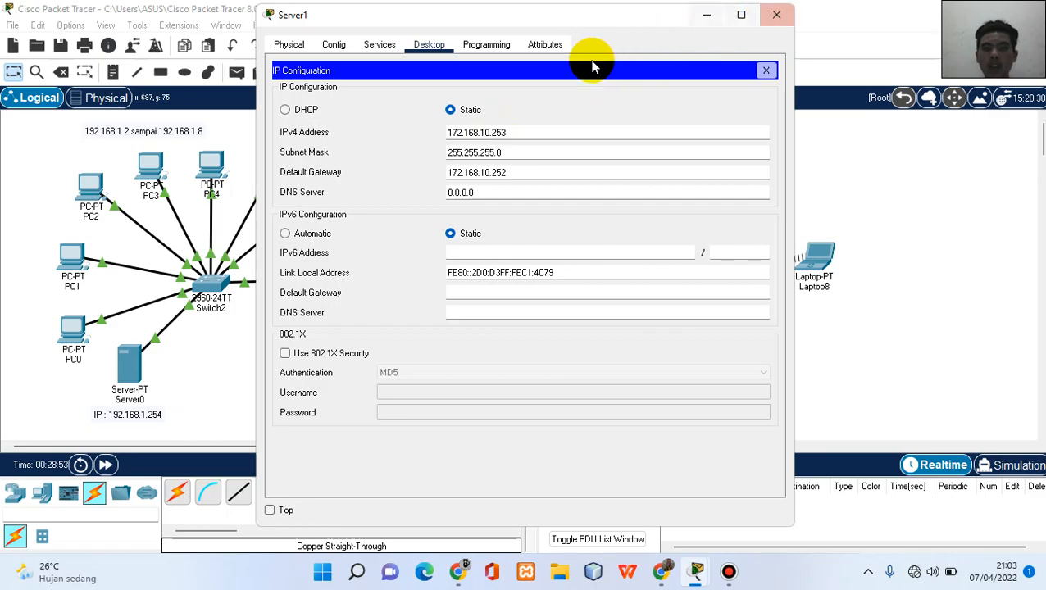
click(778, 15)
- Recheck Router10's GigabitEthernet0/1 address and port status against Server1's default gateway and close the window
click(363, 283)
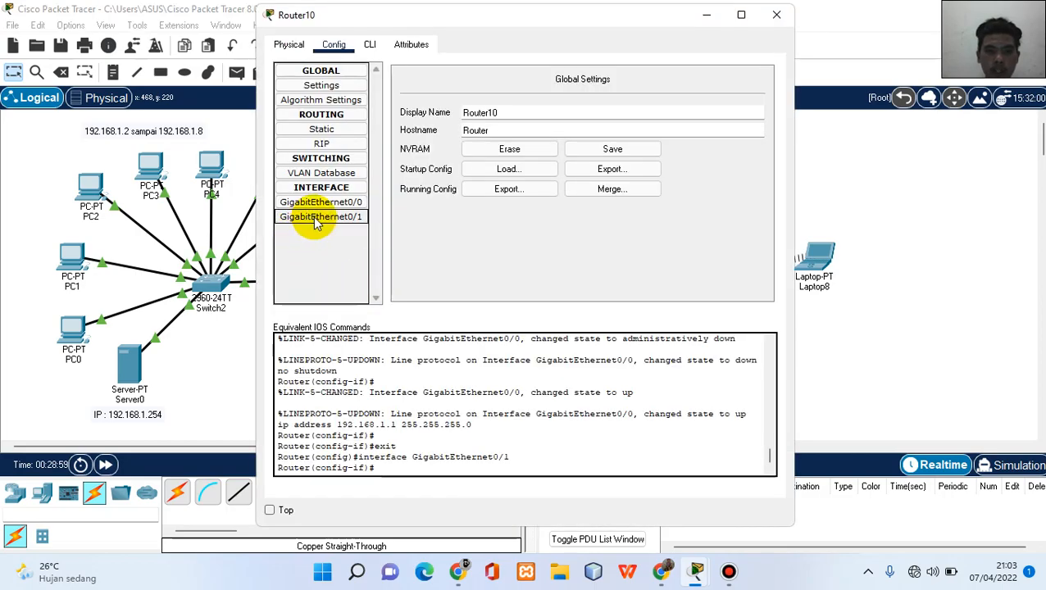
click(319, 218)
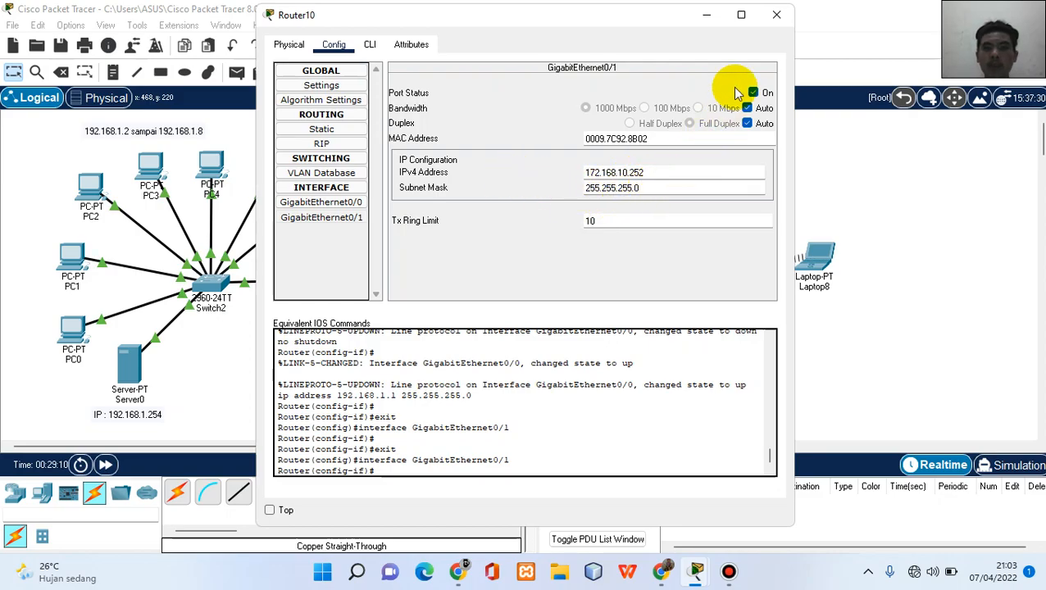
click(771, 25)
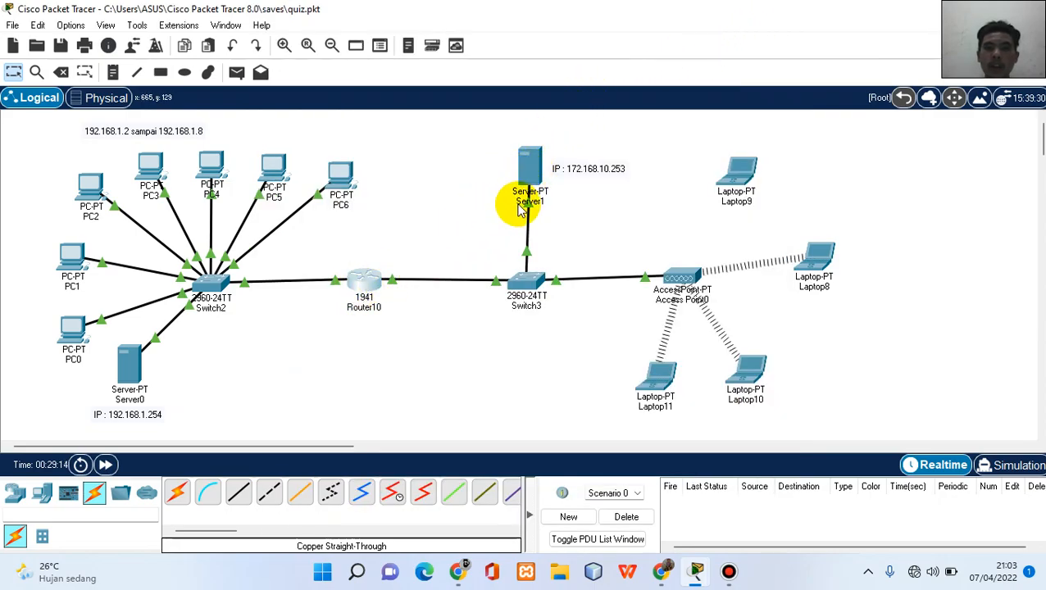
- Recheck the default gateway in Server1's IP configuration against Router10's GigabitEthernet0/1 address and close the window
click(537, 169)
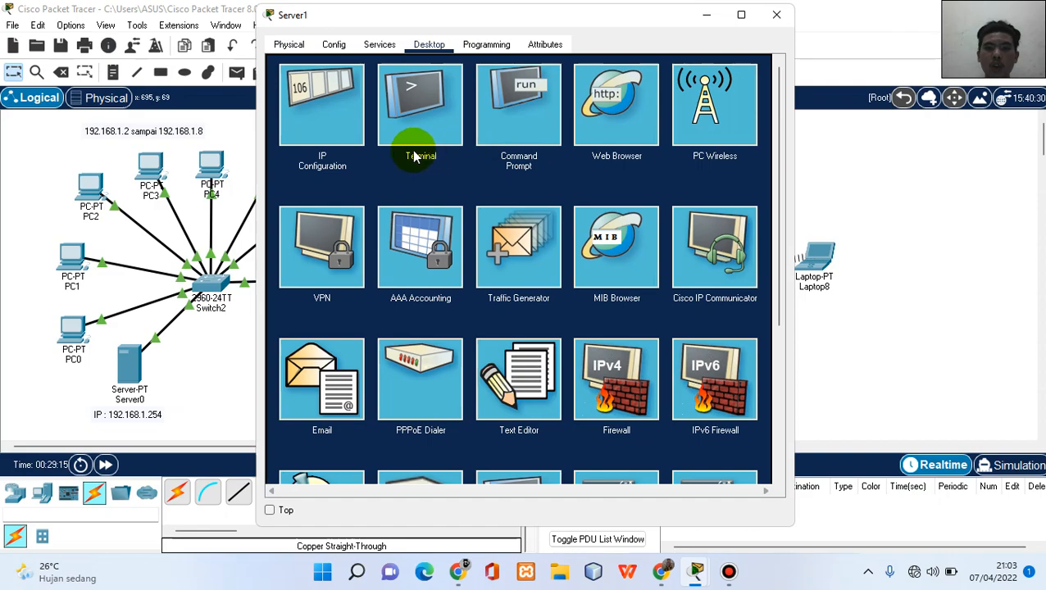
click(316, 115)
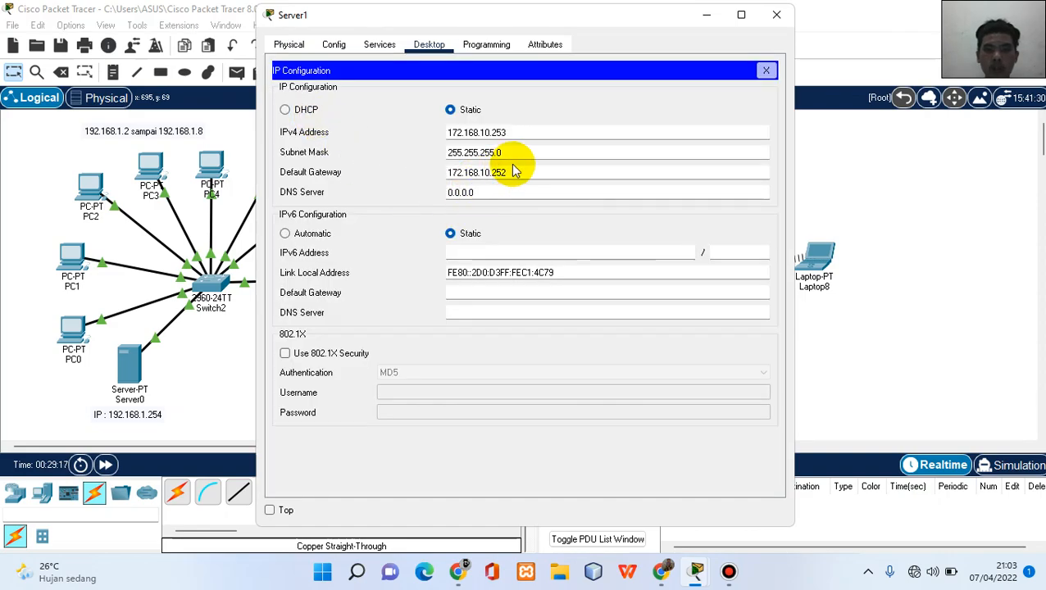
click(776, 16)
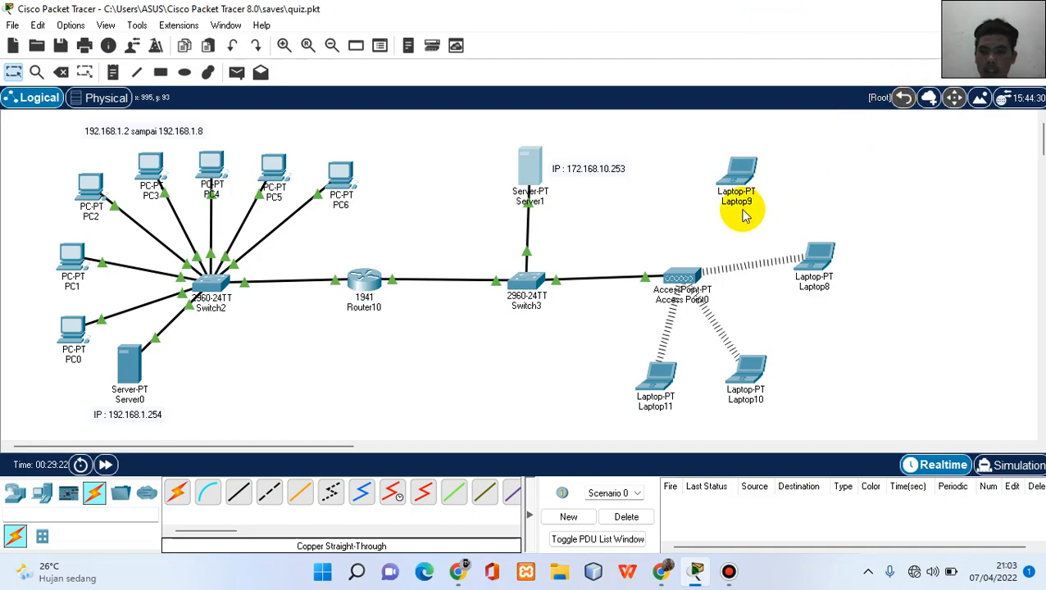
- Replace Laptop9's built-in Ethernet module with the WPC300N wireless module and close its window
mouse_move(691, 276)
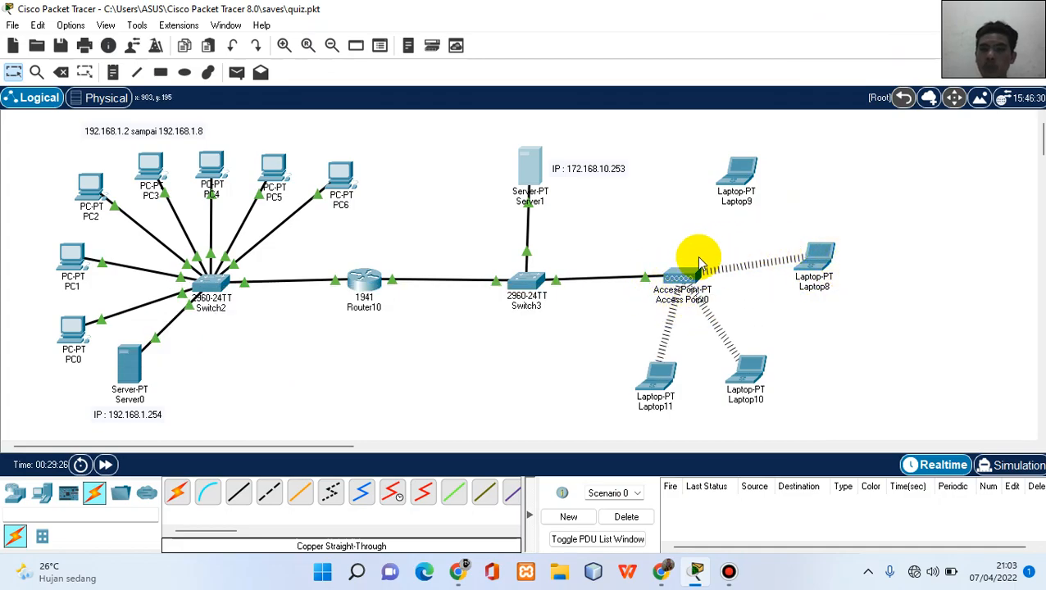
click(740, 172)
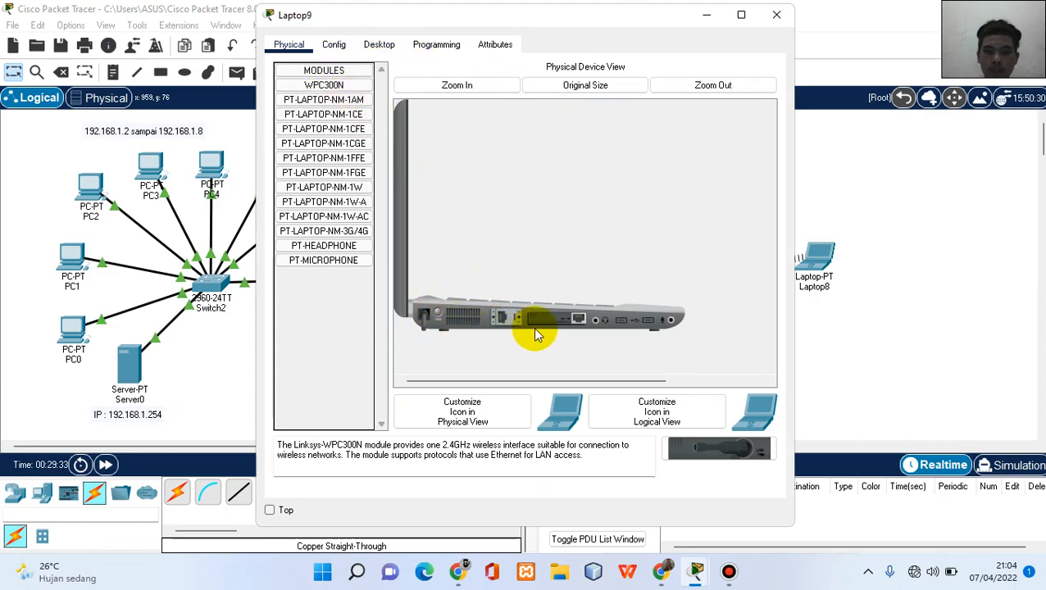
drag(541, 318, 336, 322)
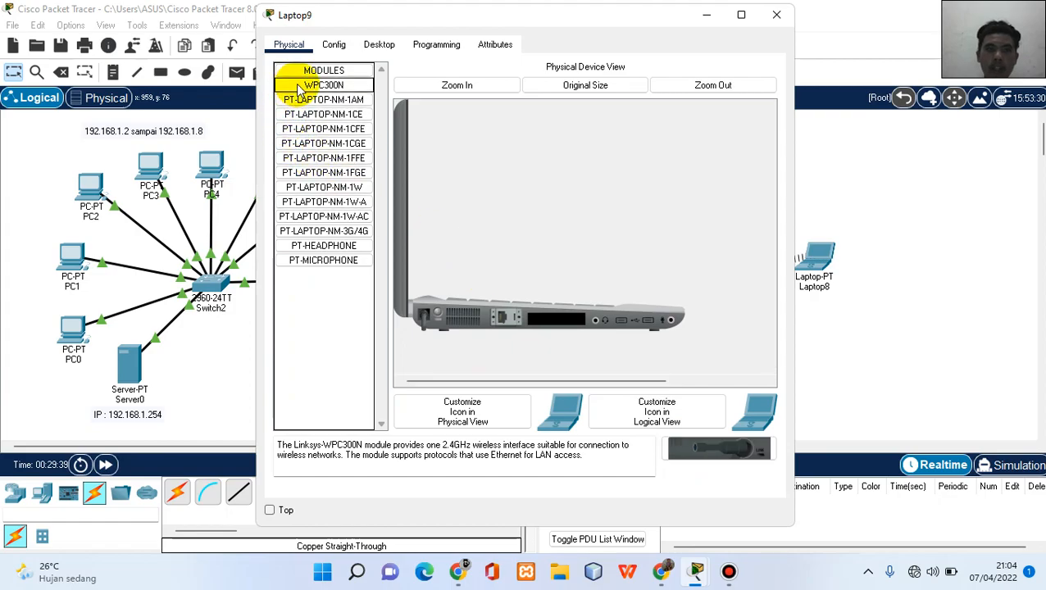
drag(696, 444, 557, 321)
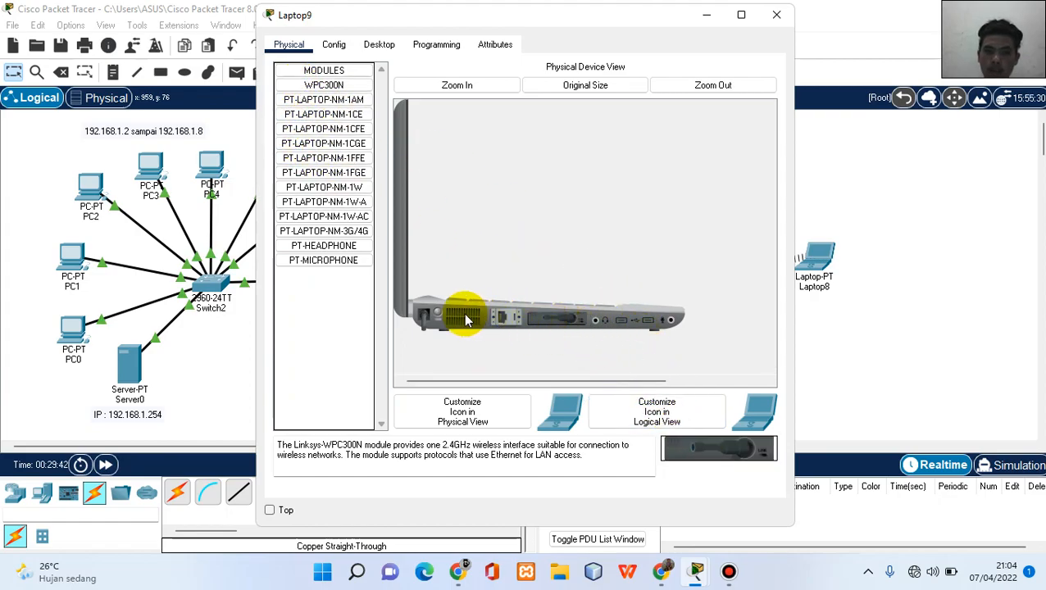
click(777, 15)
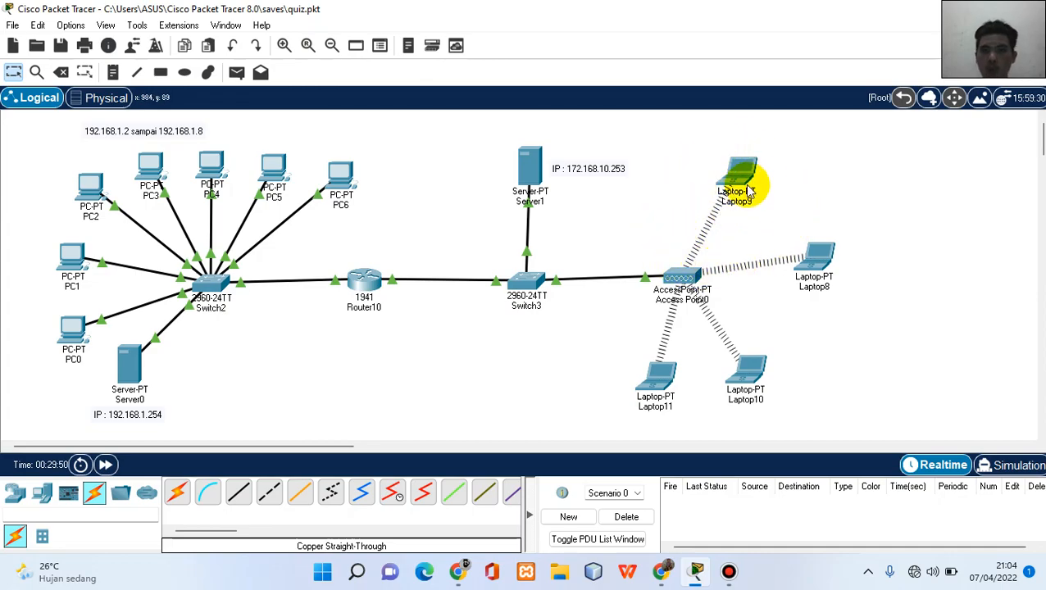
- Save Server1's DHCP pool serverPool with start address 172.168.10.10, subnet mask 255.255.255.0 and 20 maximum users, and close the window
click(532, 170)
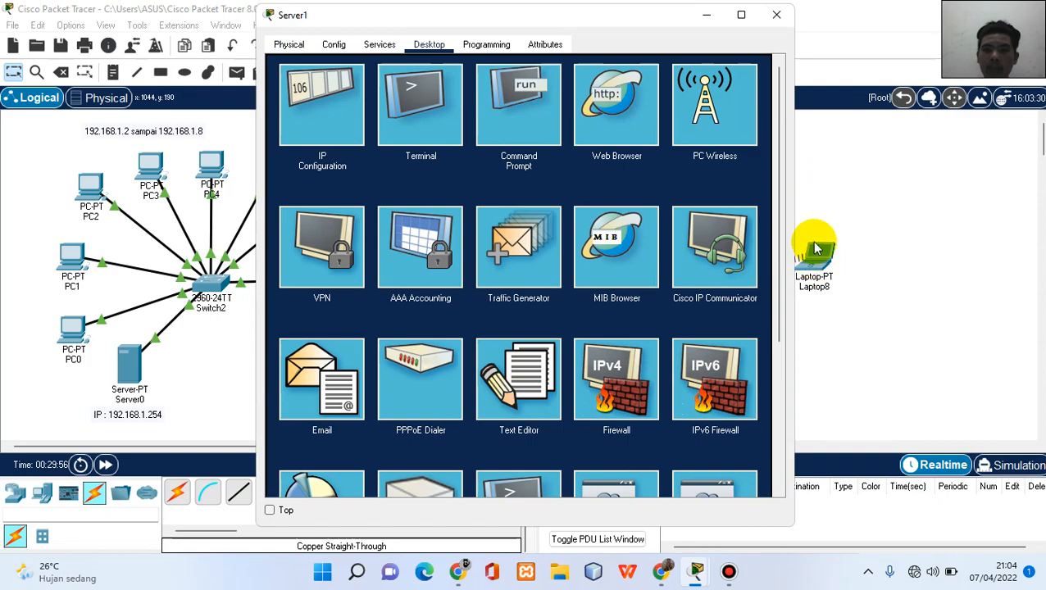
click(370, 47)
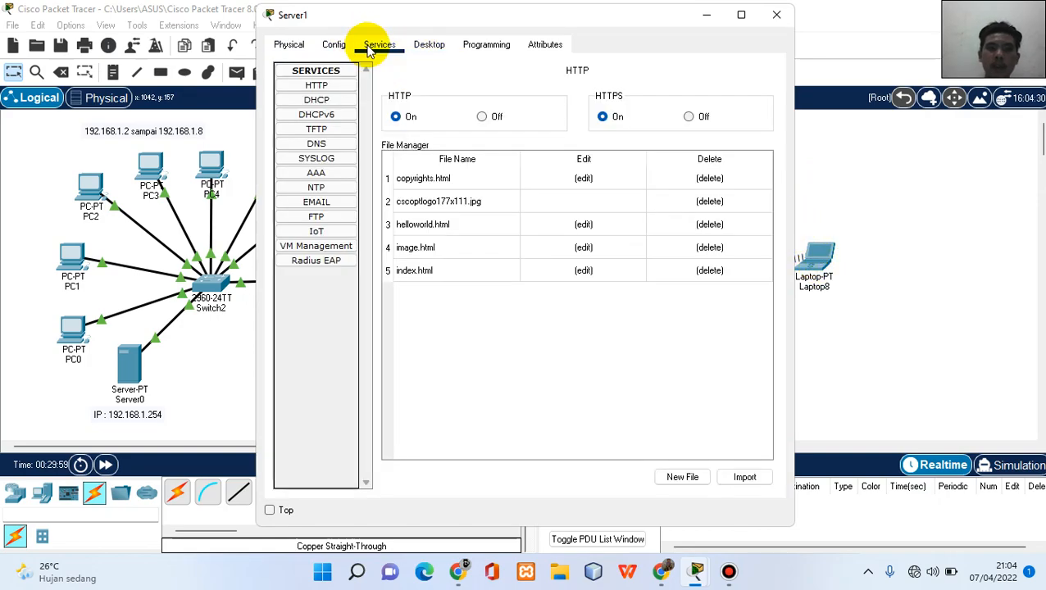
click(331, 100)
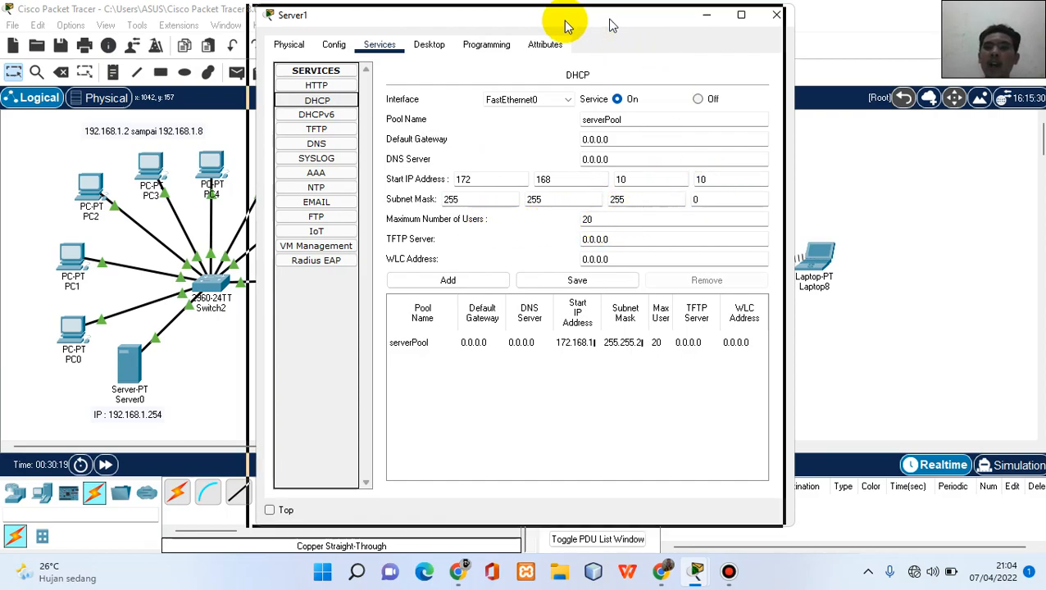
drag(596, 25, 391, 33)
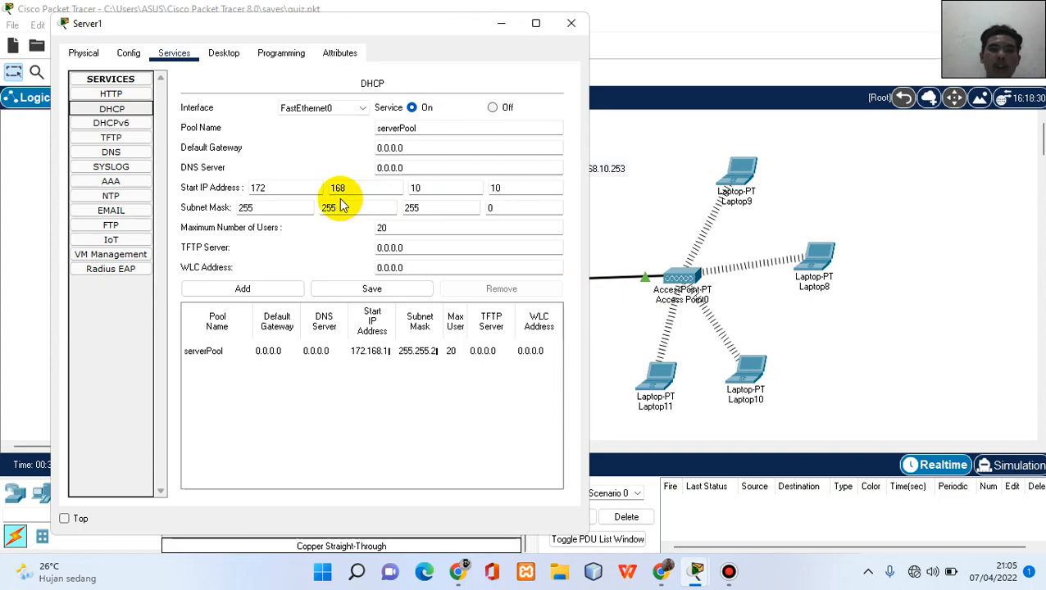
click(387, 288)
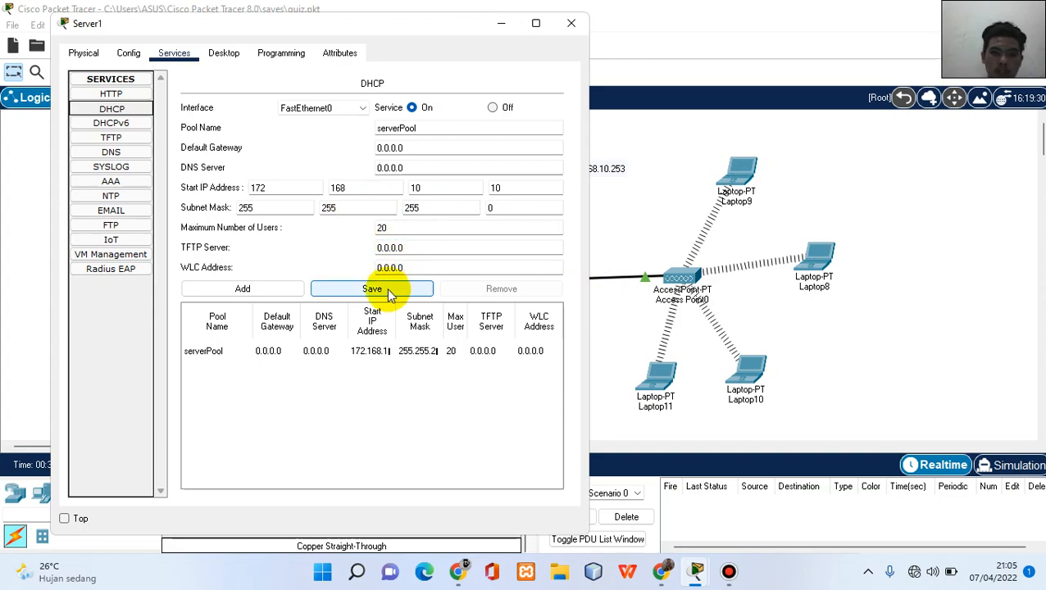
click(571, 24)
- Check the DHCP-assigned wireless address in Laptop9's IP configuration and close its window
click(734, 172)
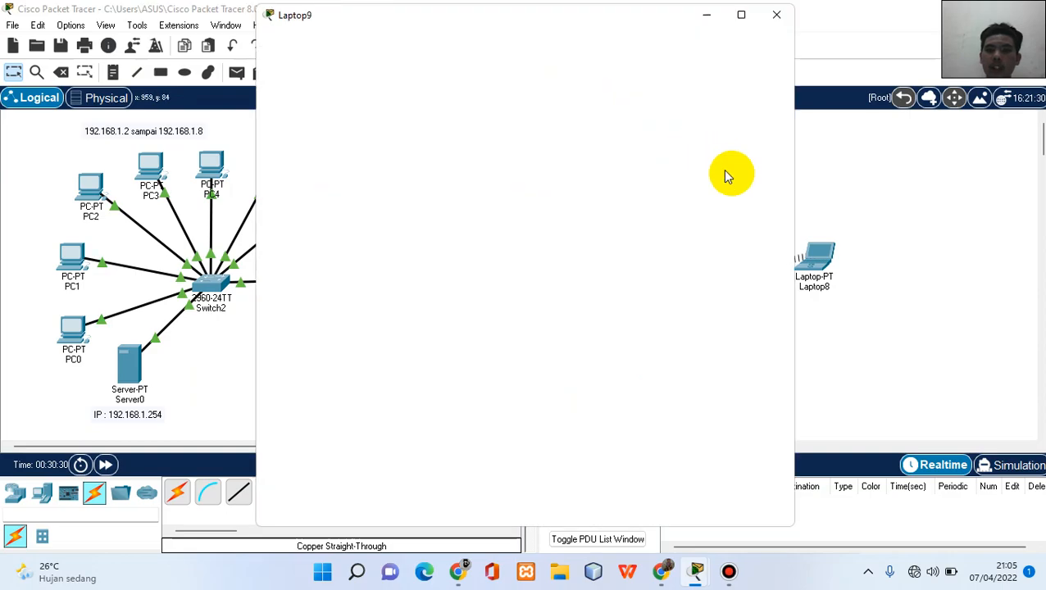
click(369, 47)
click(322, 94)
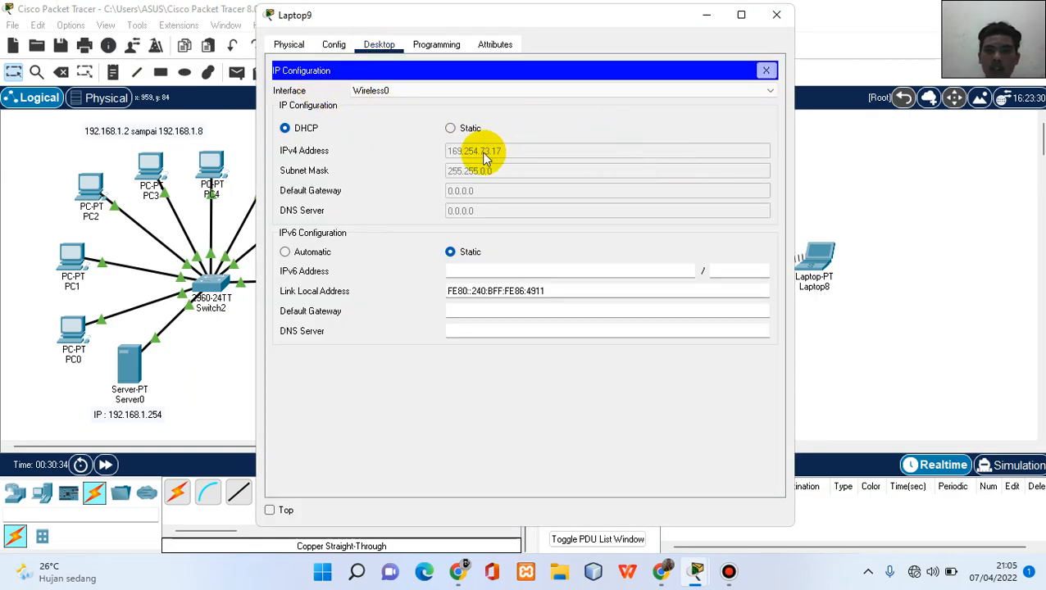
click(776, 14)
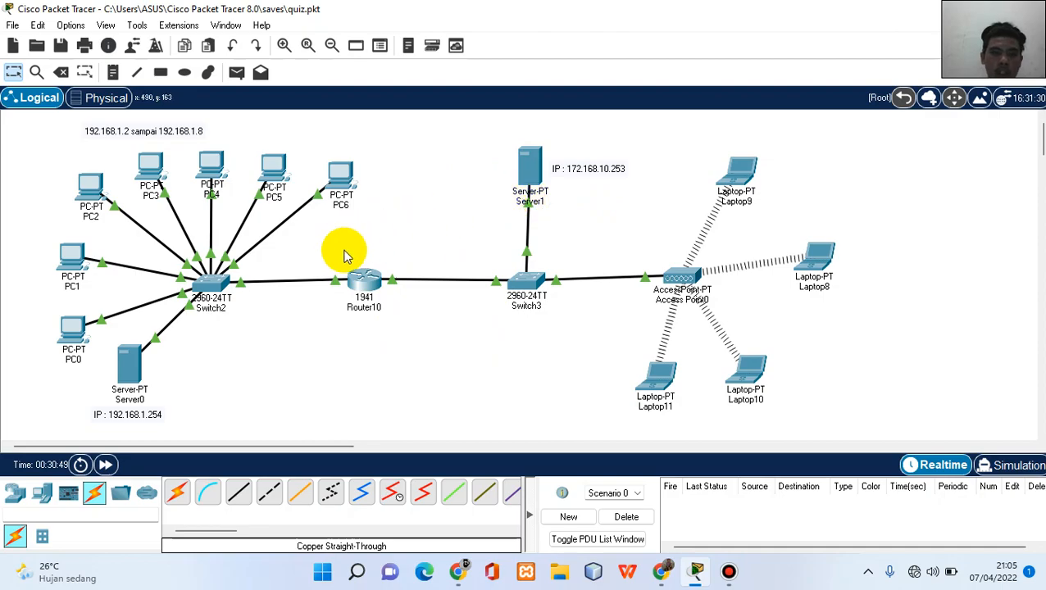
- Ping 192.168.1.2 from Server0's command prompt and close the Server0 window
click(127, 363)
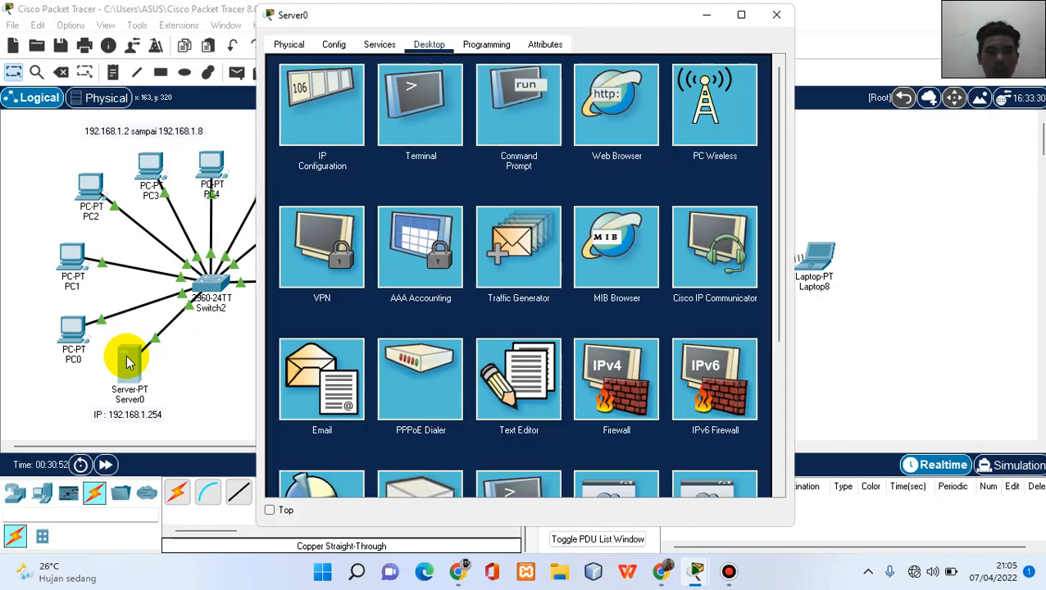
click(541, 122)
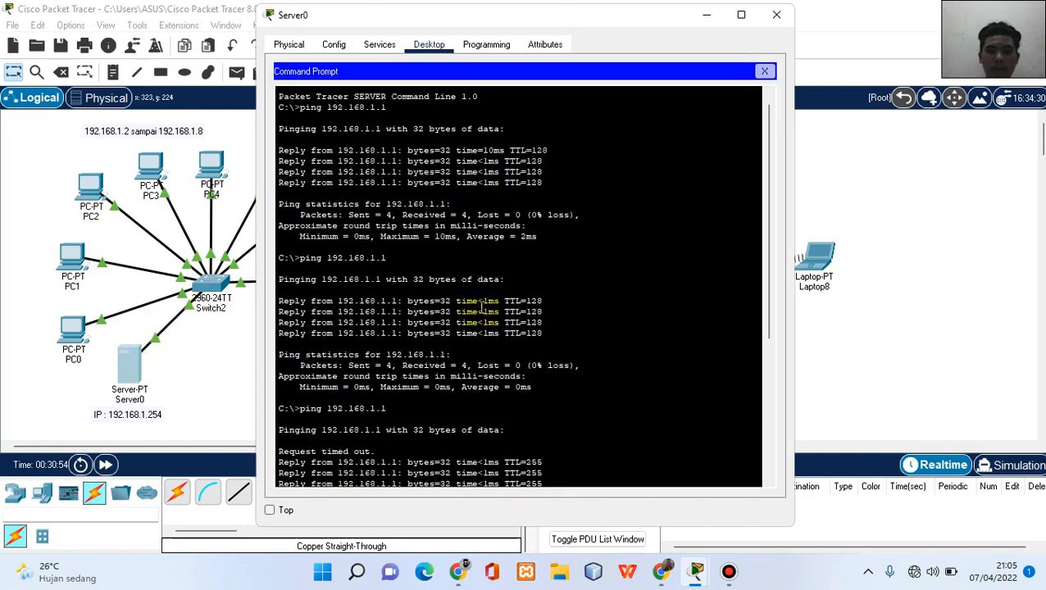
click(764, 72)
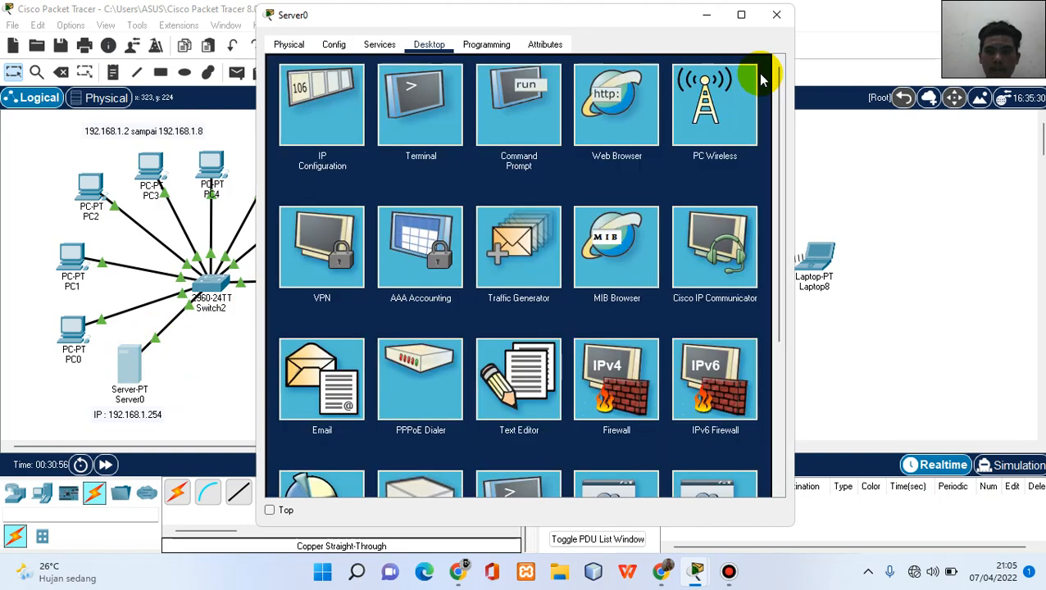
click(512, 96)
scroll(498, 306, down, 7)
text(ping 192.168.1.2)
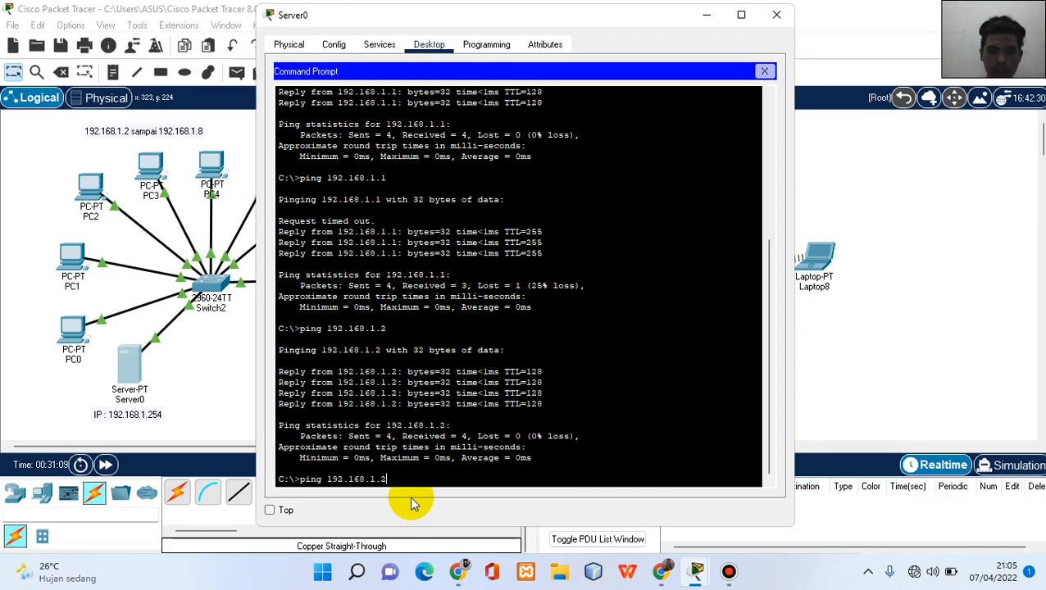
key(Return)
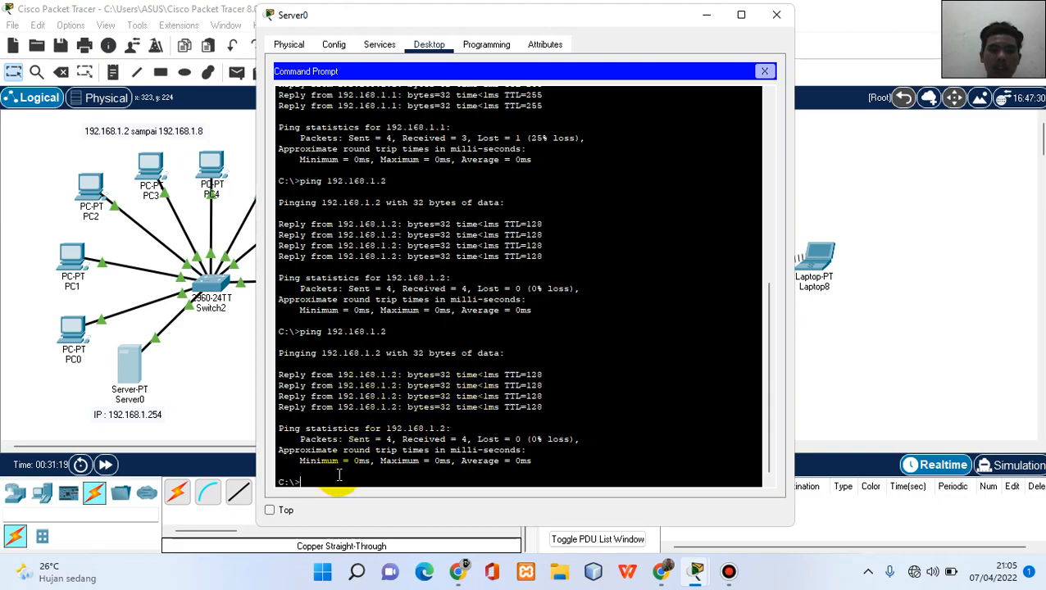
click(777, 16)
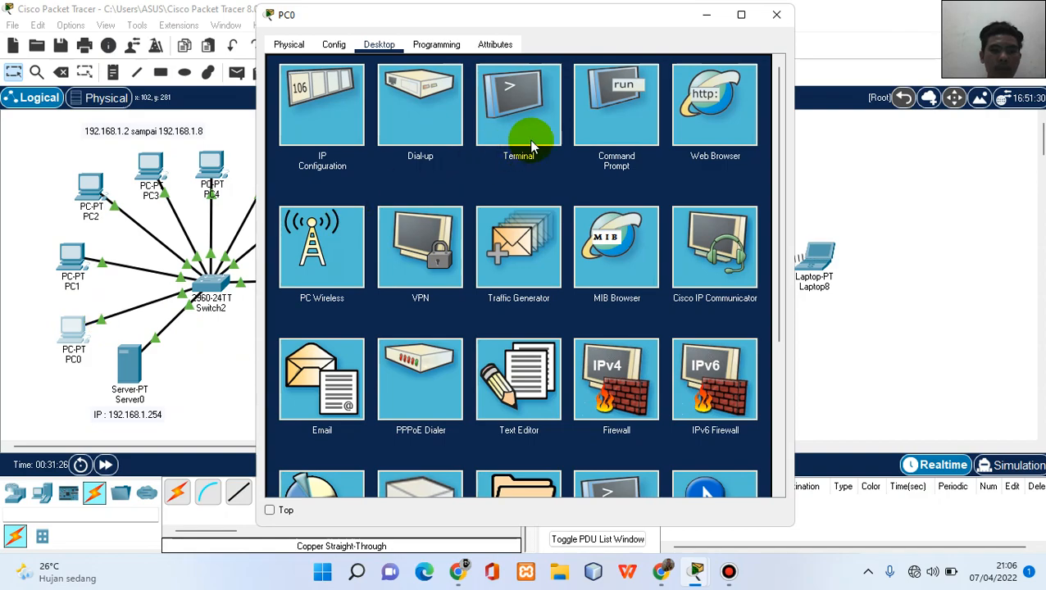
- Ping Server0 at 192.168.1.254 from PC0's command prompt
click(617, 106)
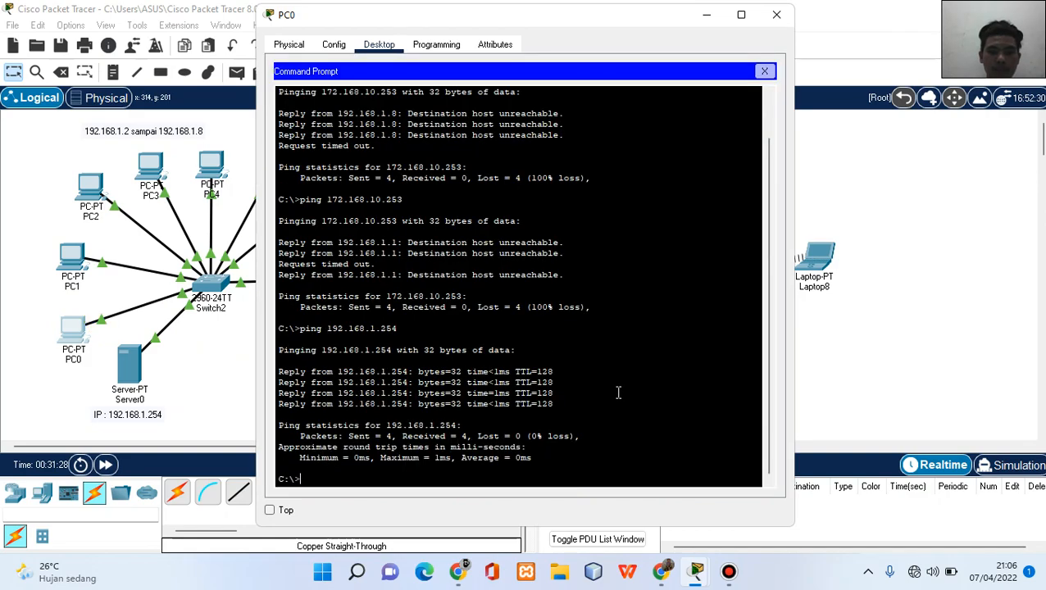
text(ping)
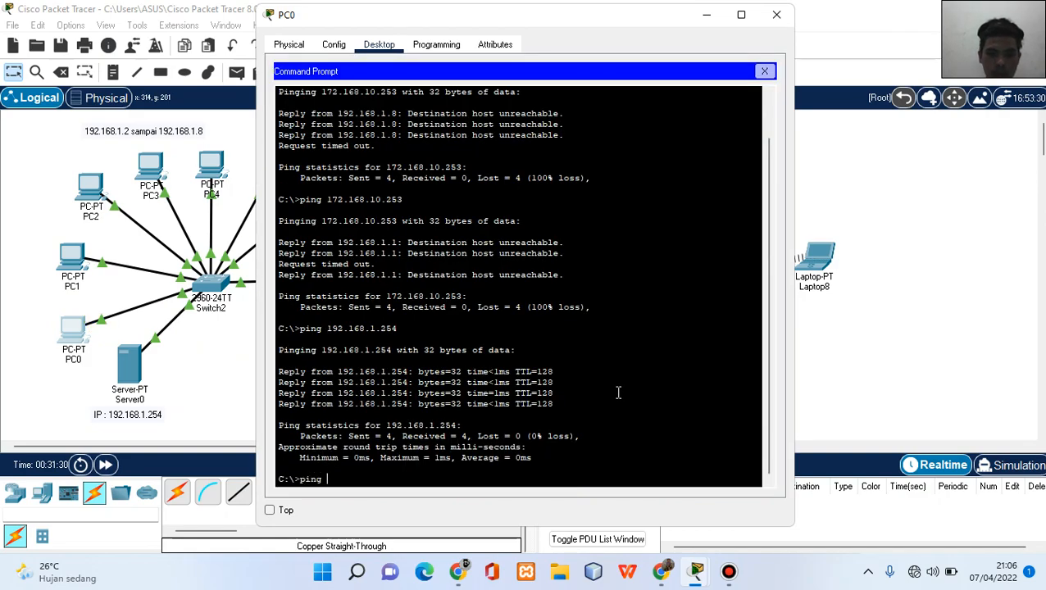
text( 192.168.1.254)
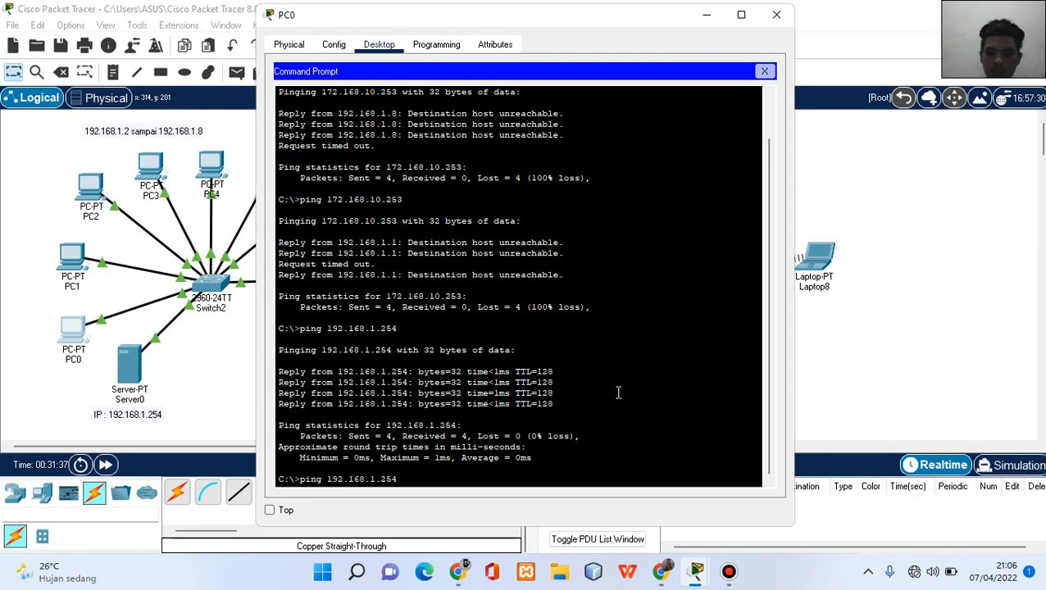
key(Return)
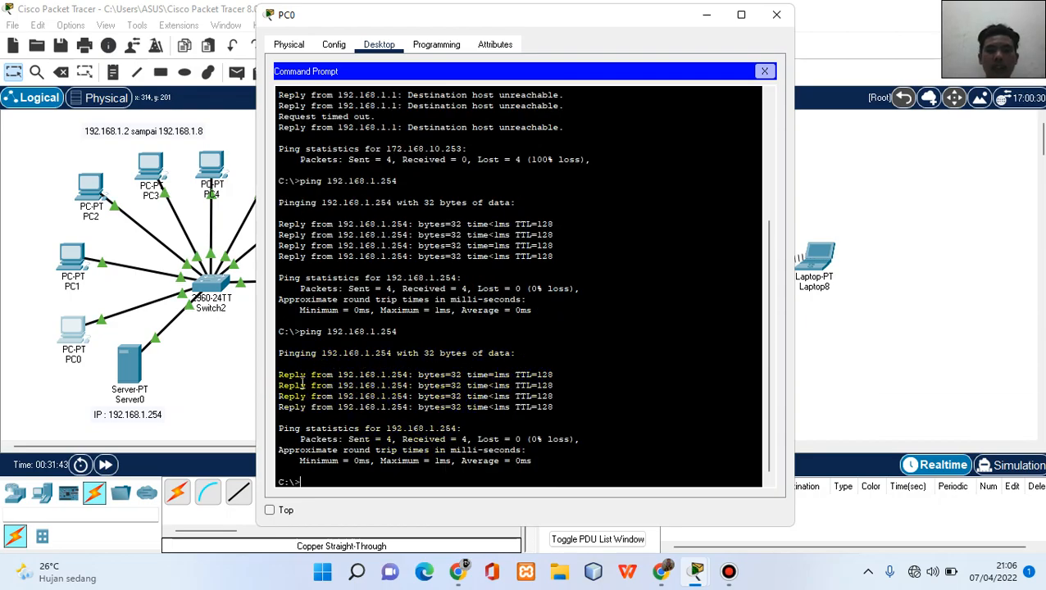
- Close the PC0 window and start a ping command in Server1's command prompt, leaving the Server1 window minimized
click(776, 14)
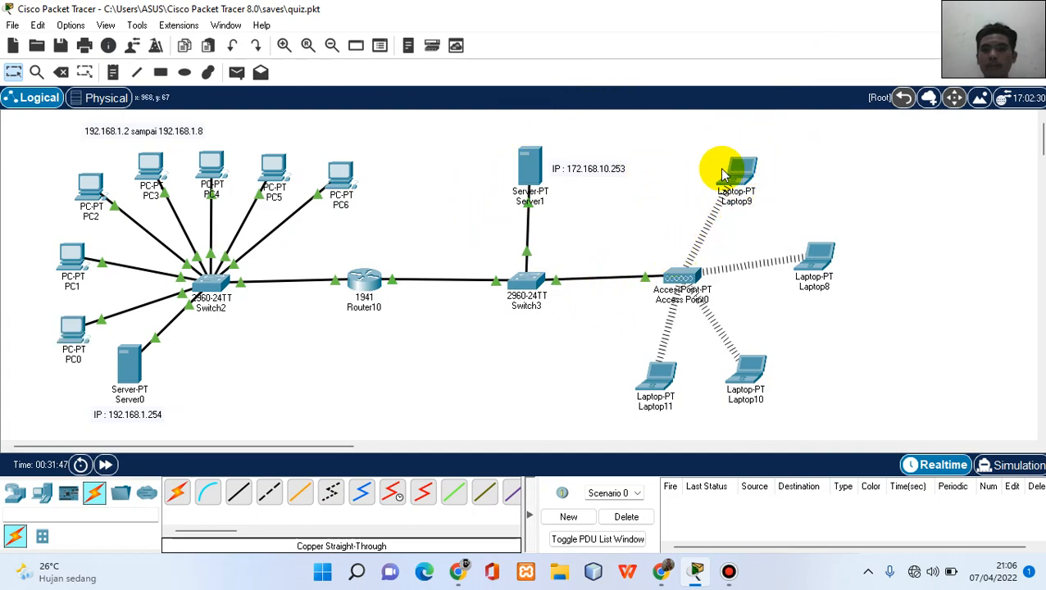
drag(542, 168, 540, 167)
click(540, 165)
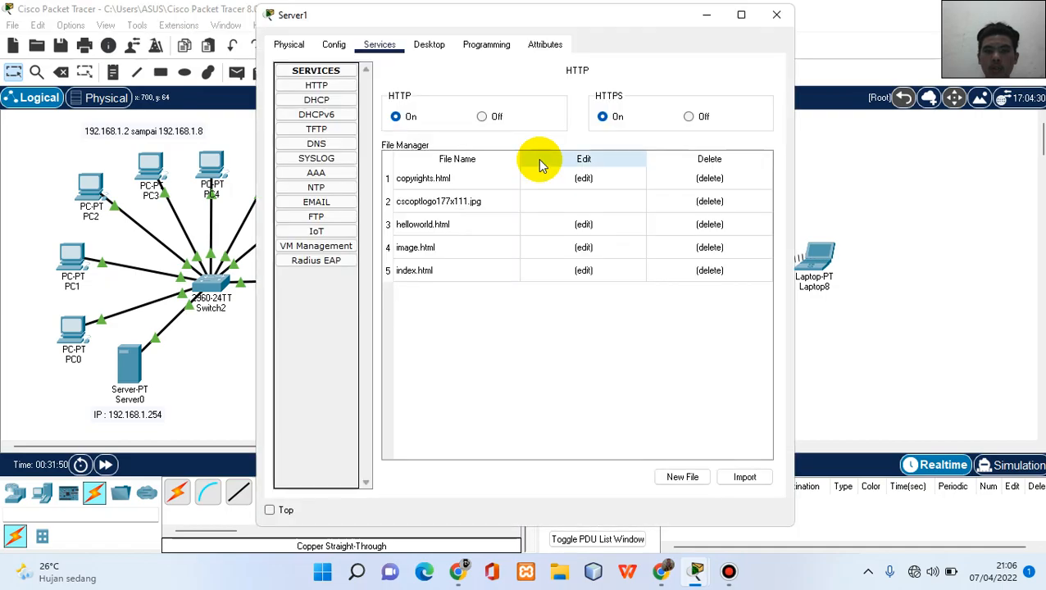
click(424, 46)
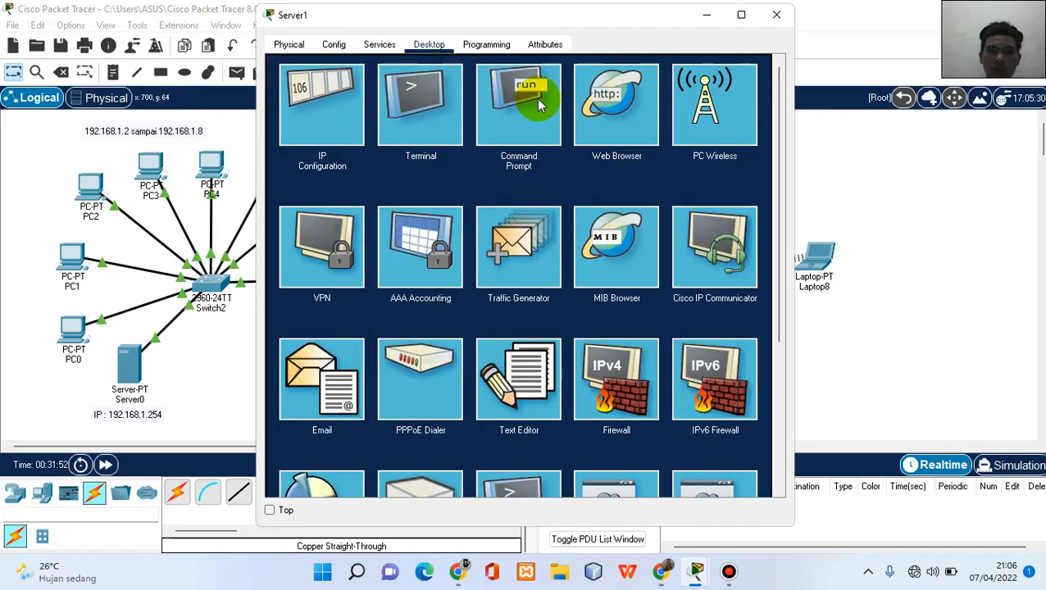
click(529, 94)
scroll(432, 404, down, 7)
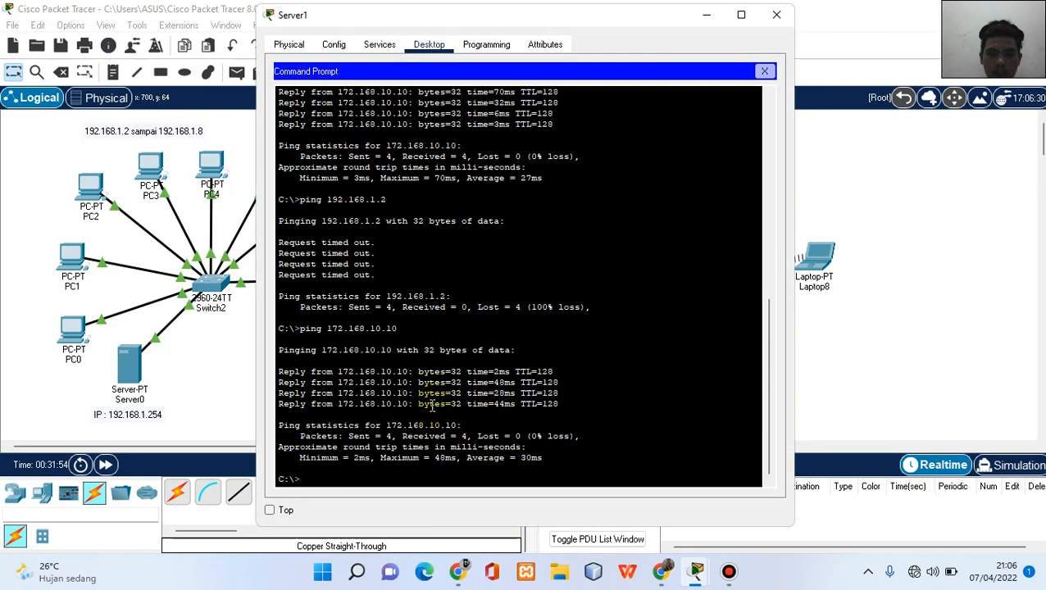
text(ping)
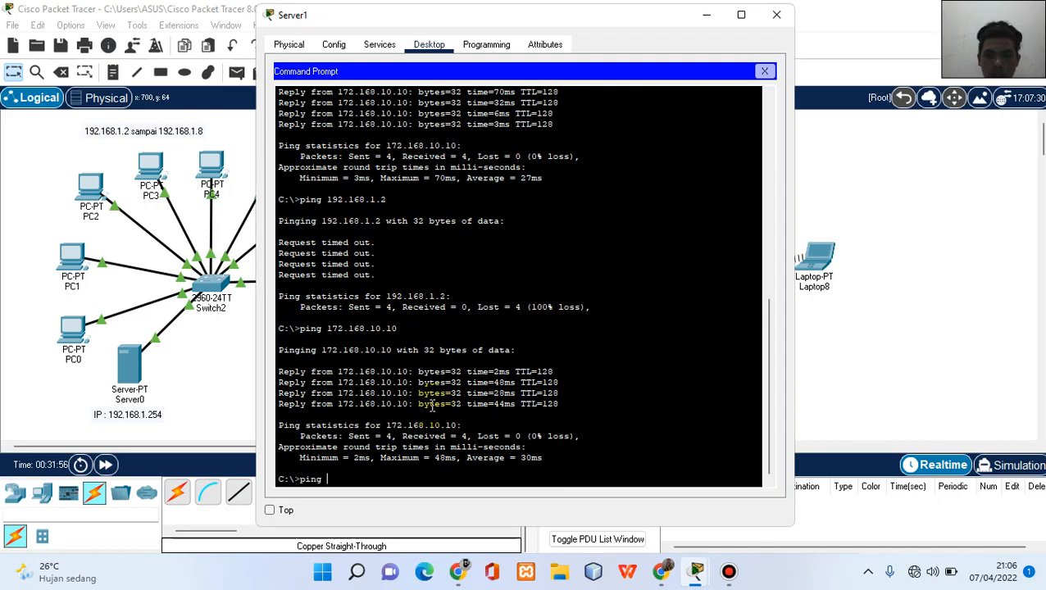
click(707, 19)
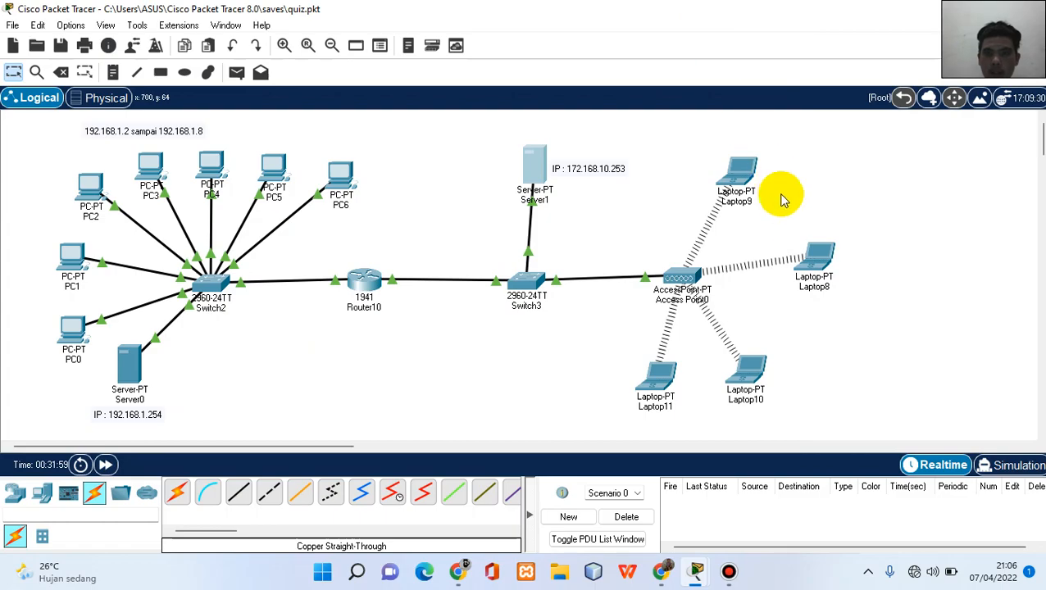
- Check the DHCP-assigned wireless address in Laptop8's IP configuration and close its window
click(815, 261)
click(327, 101)
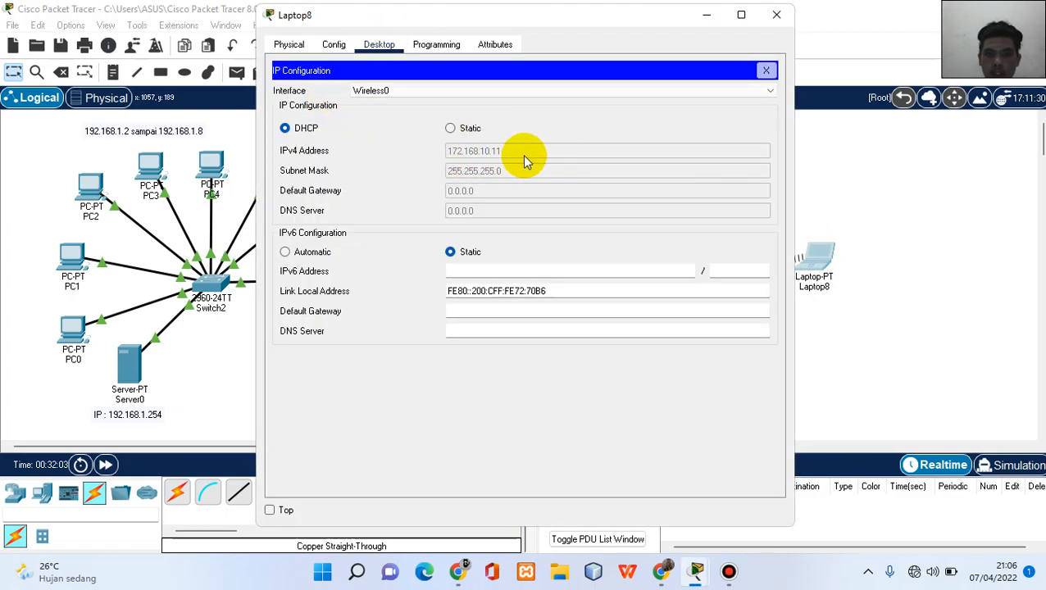
click(776, 14)
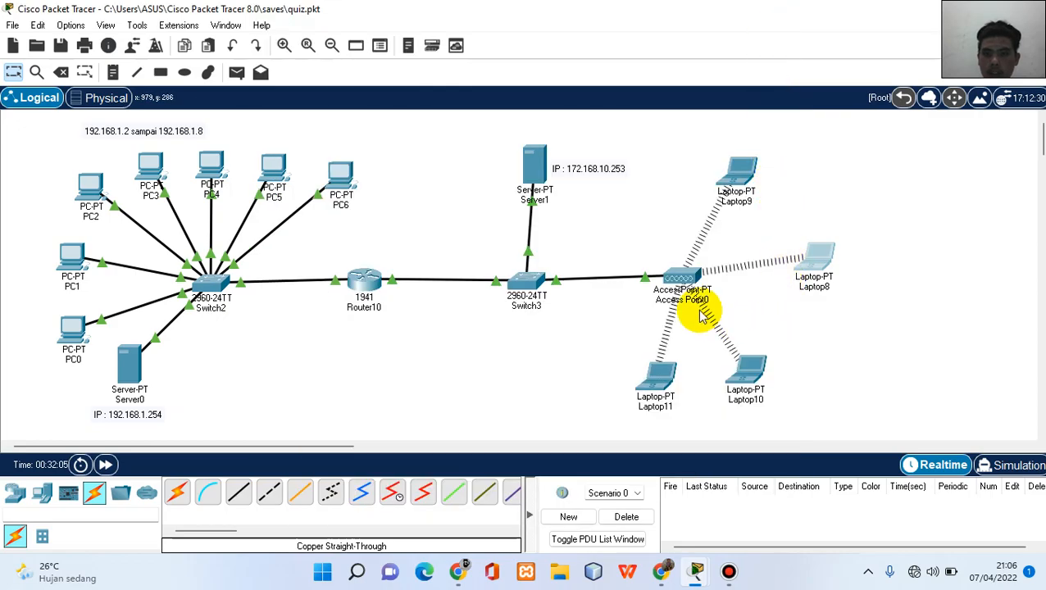
- Place a note reading "IP : 172.168.10.11" below Laptop8 in the workspace and return to the Select tool
click(113, 72)
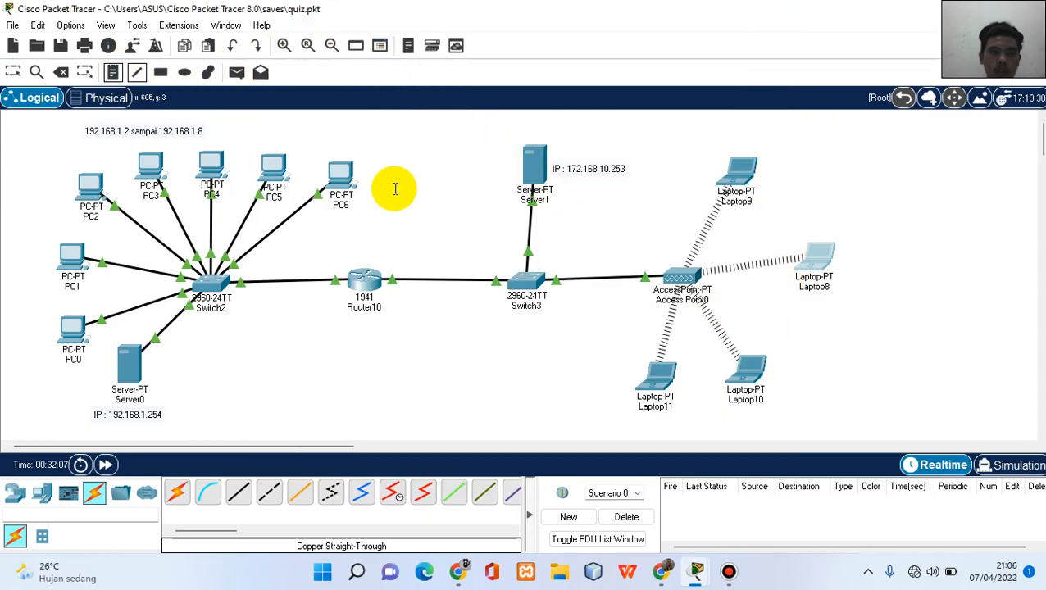
click(791, 311)
text(IP)
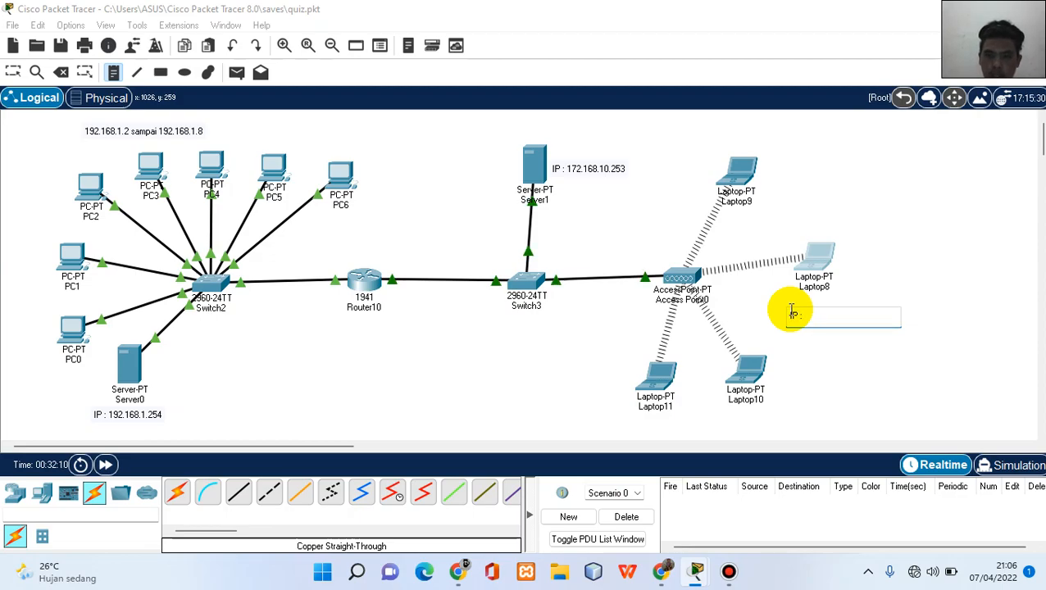
text( : 172.168.10.11)
click(825, 368)
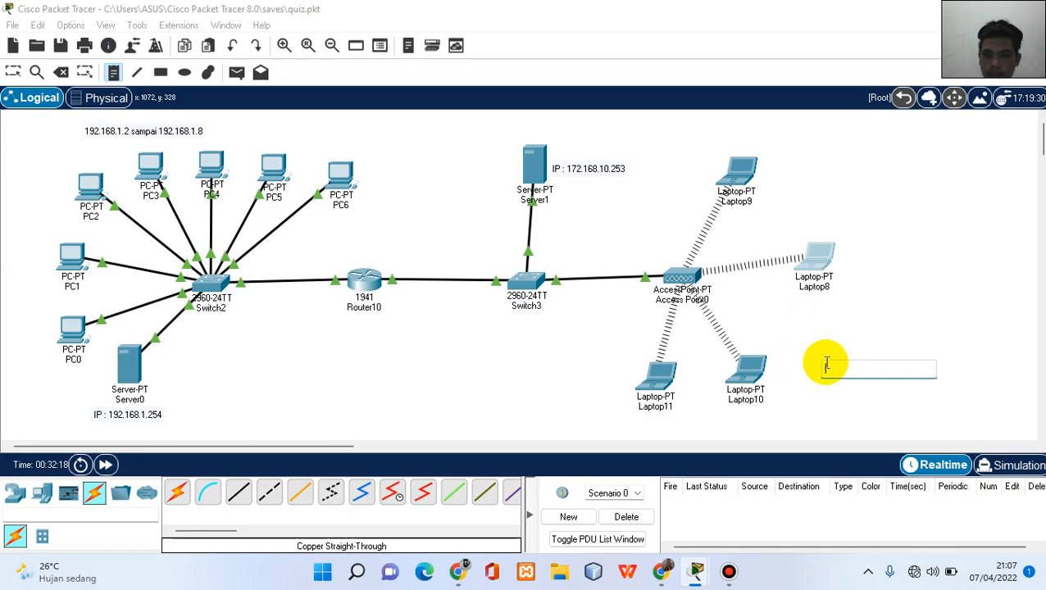
click(12, 72)
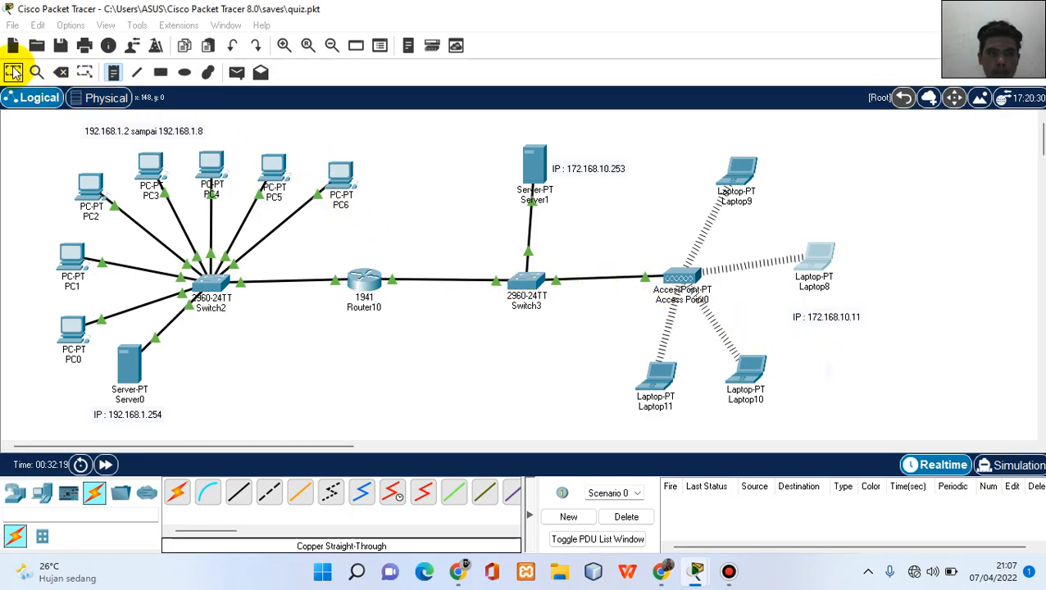
- Ping Laptop8 at 172.168.10.11 from Server1's command prompt and close the Server1 window
click(532, 175)
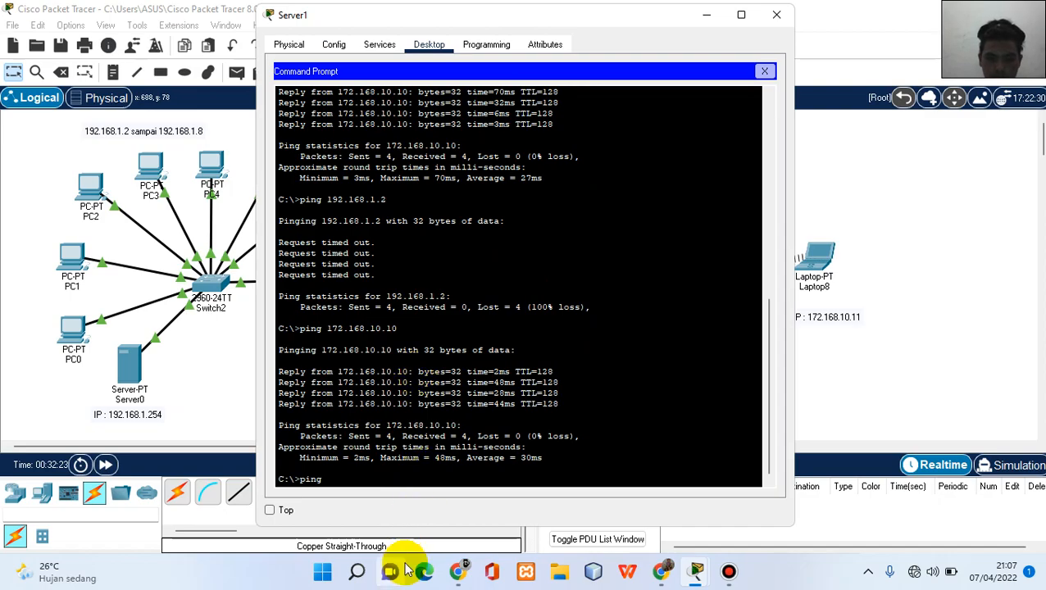
text(ping 172.168.10.11)
key(Return)
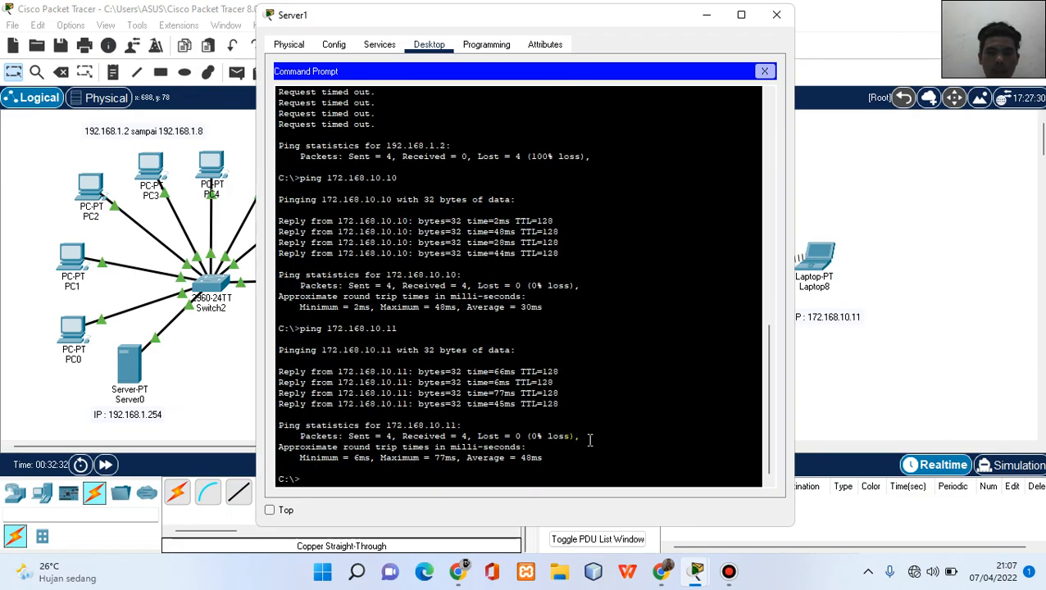
click(777, 15)
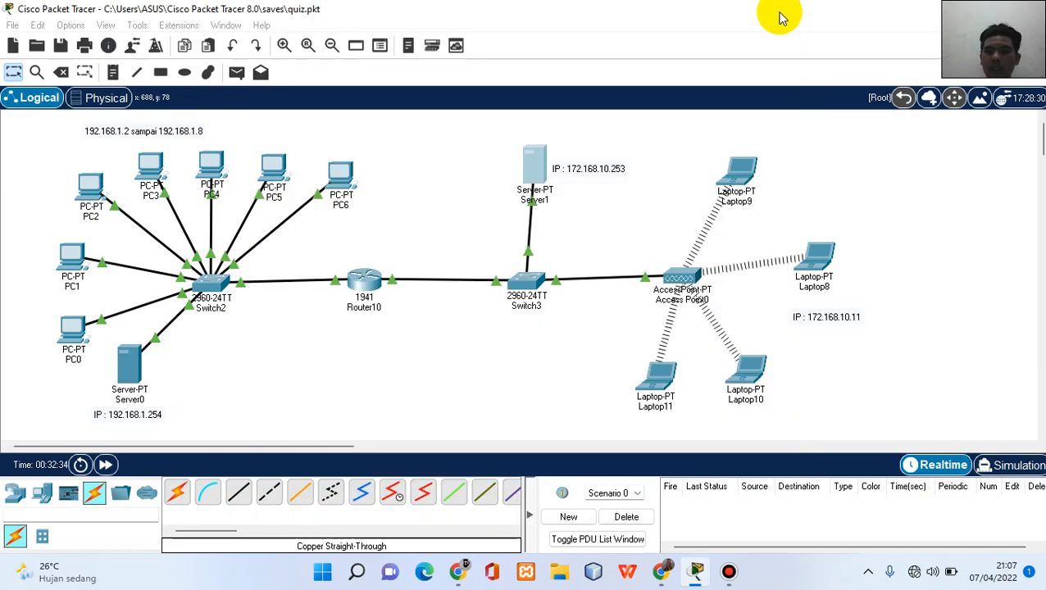
- Ping Server1 at 172.168.10.253 from Laptop8's command prompt and close the Laptop8 window
click(832, 254)
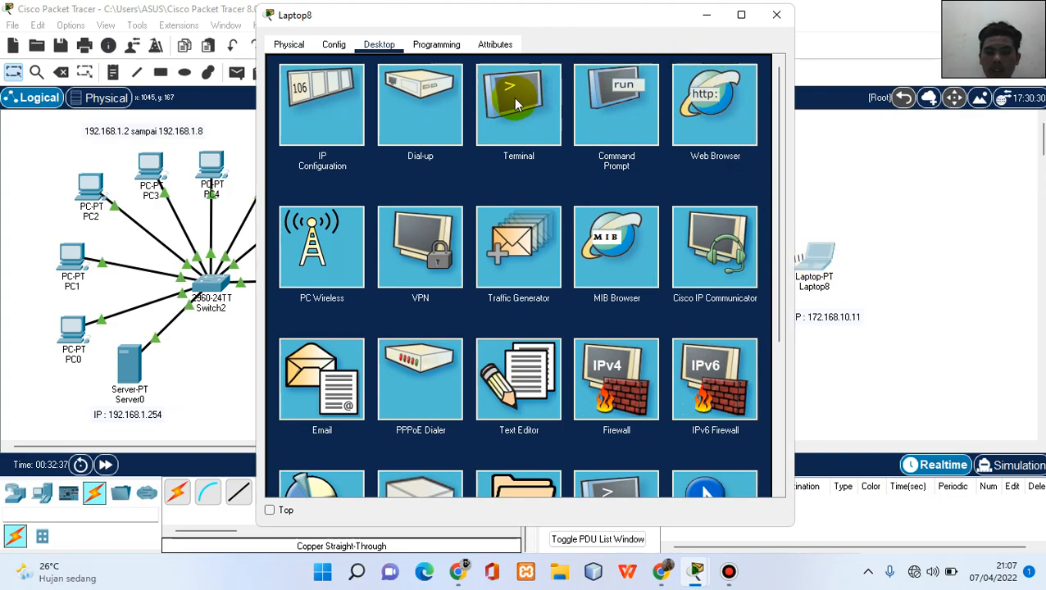
click(623, 120)
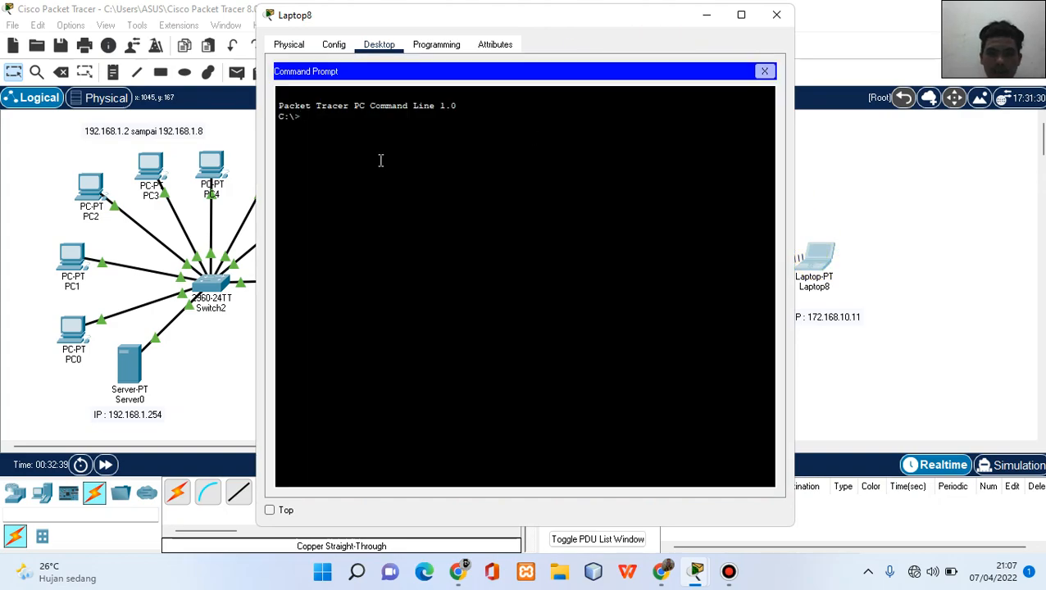
text(ping)
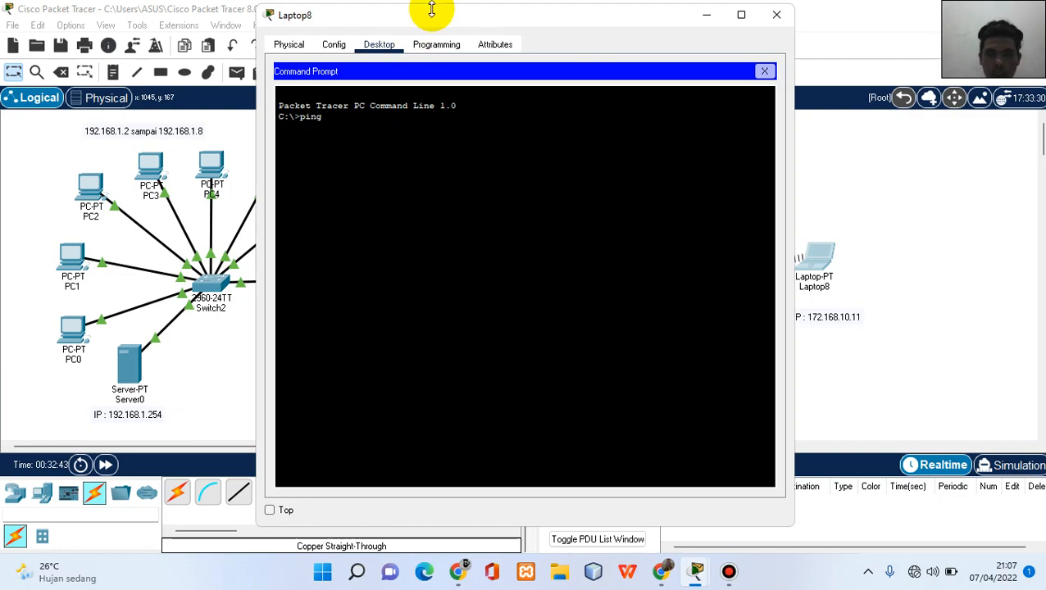
drag(433, 20, 578, 196)
click(538, 272)
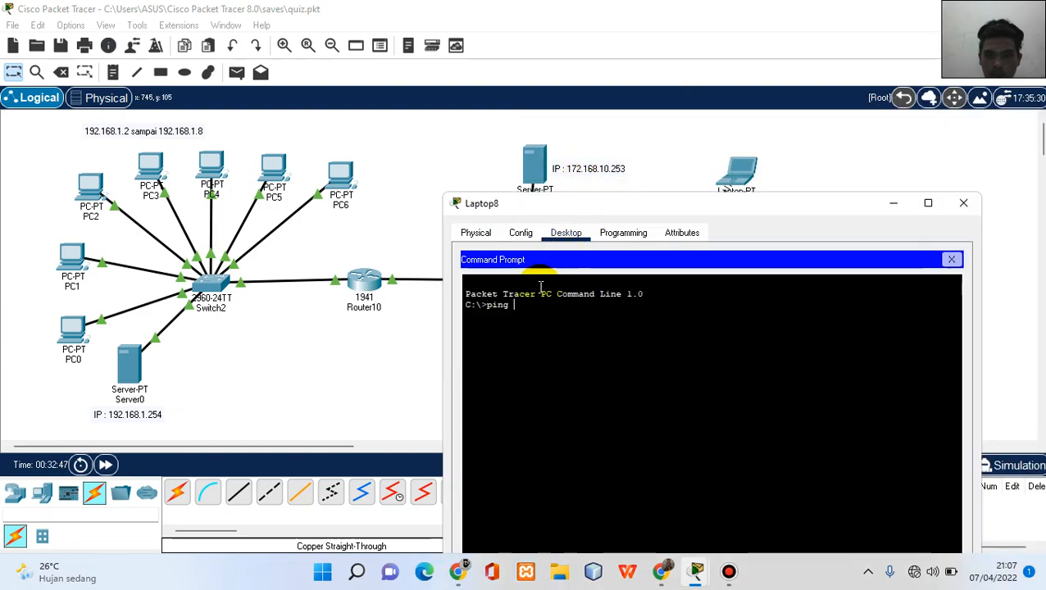
text(172.1)
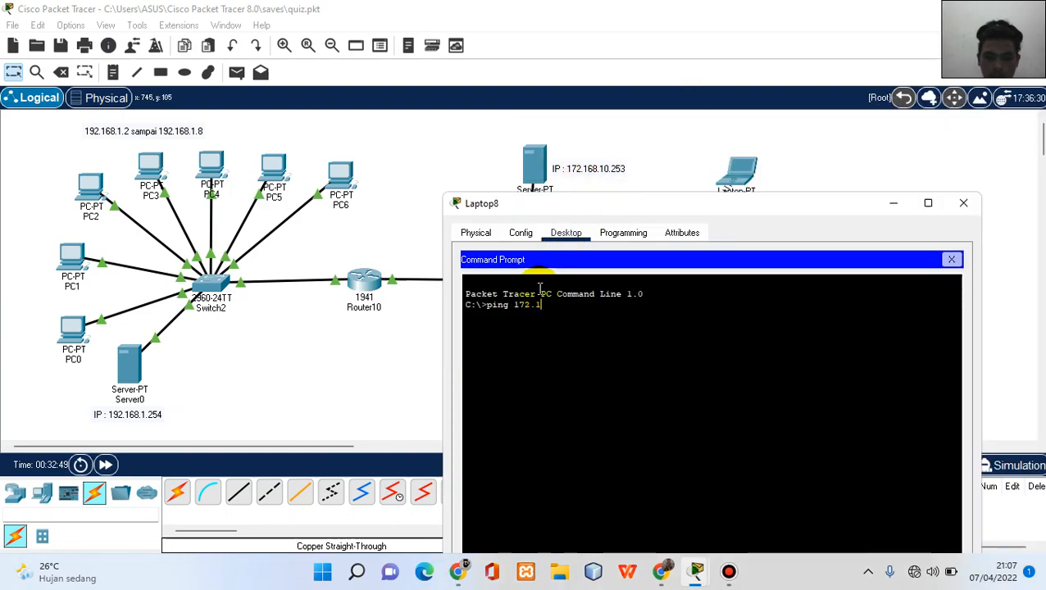
text(68.10)
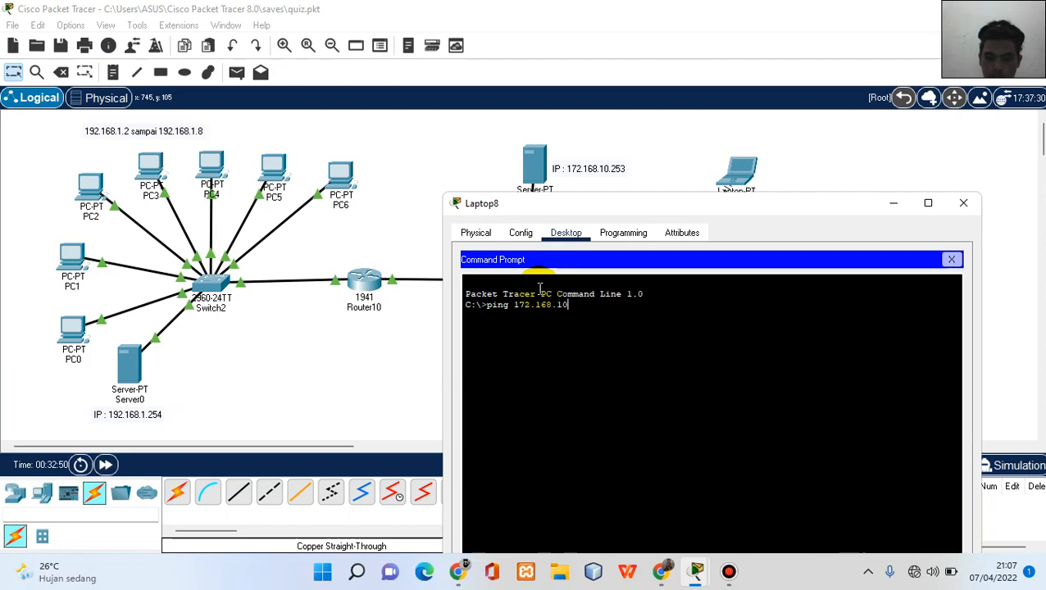
text(.253)
key(Return)
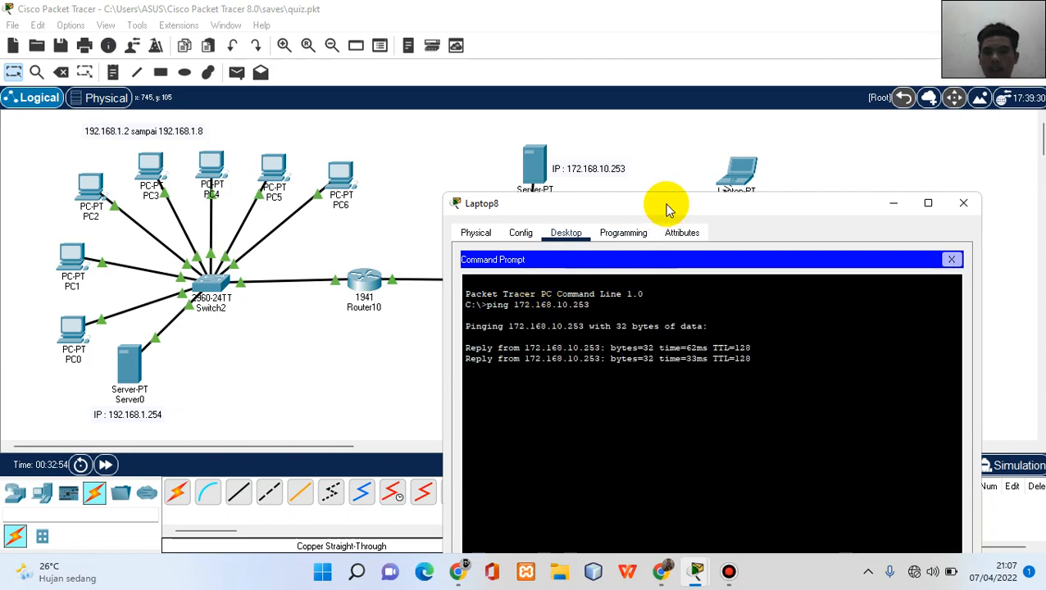
drag(665, 210, 600, 112)
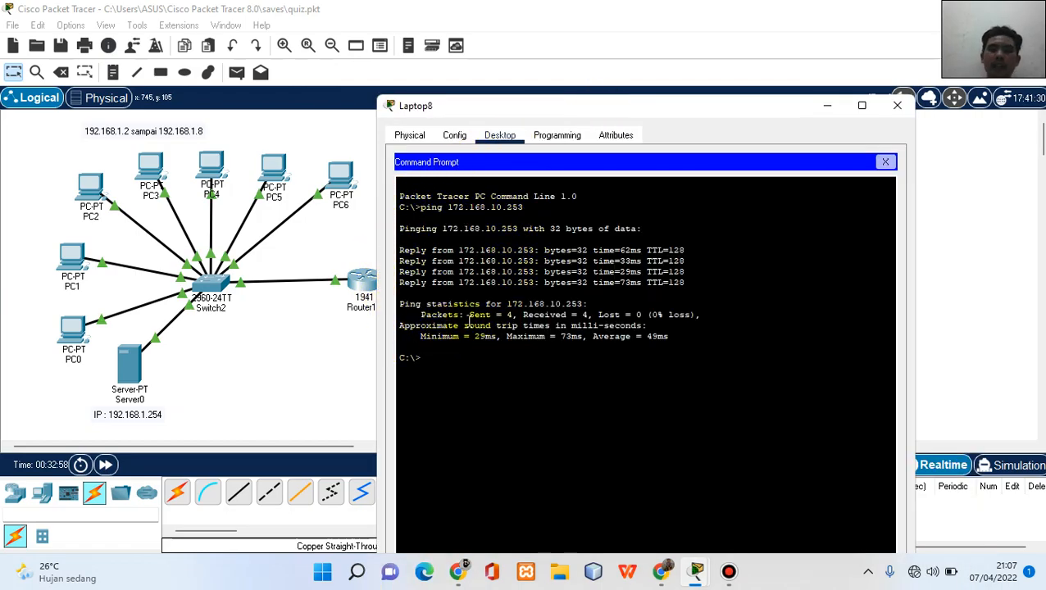
click(895, 106)
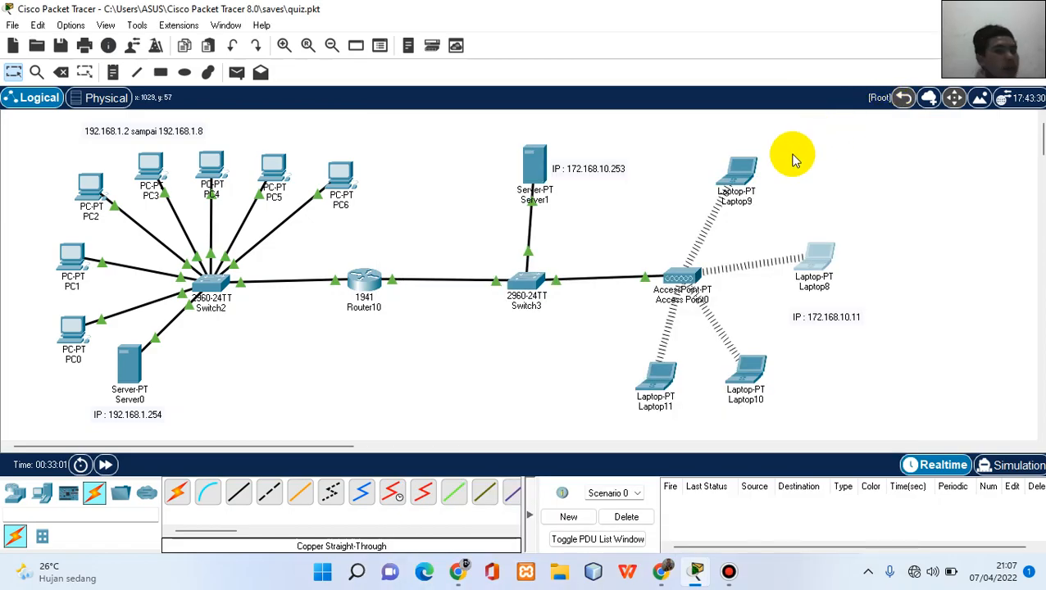